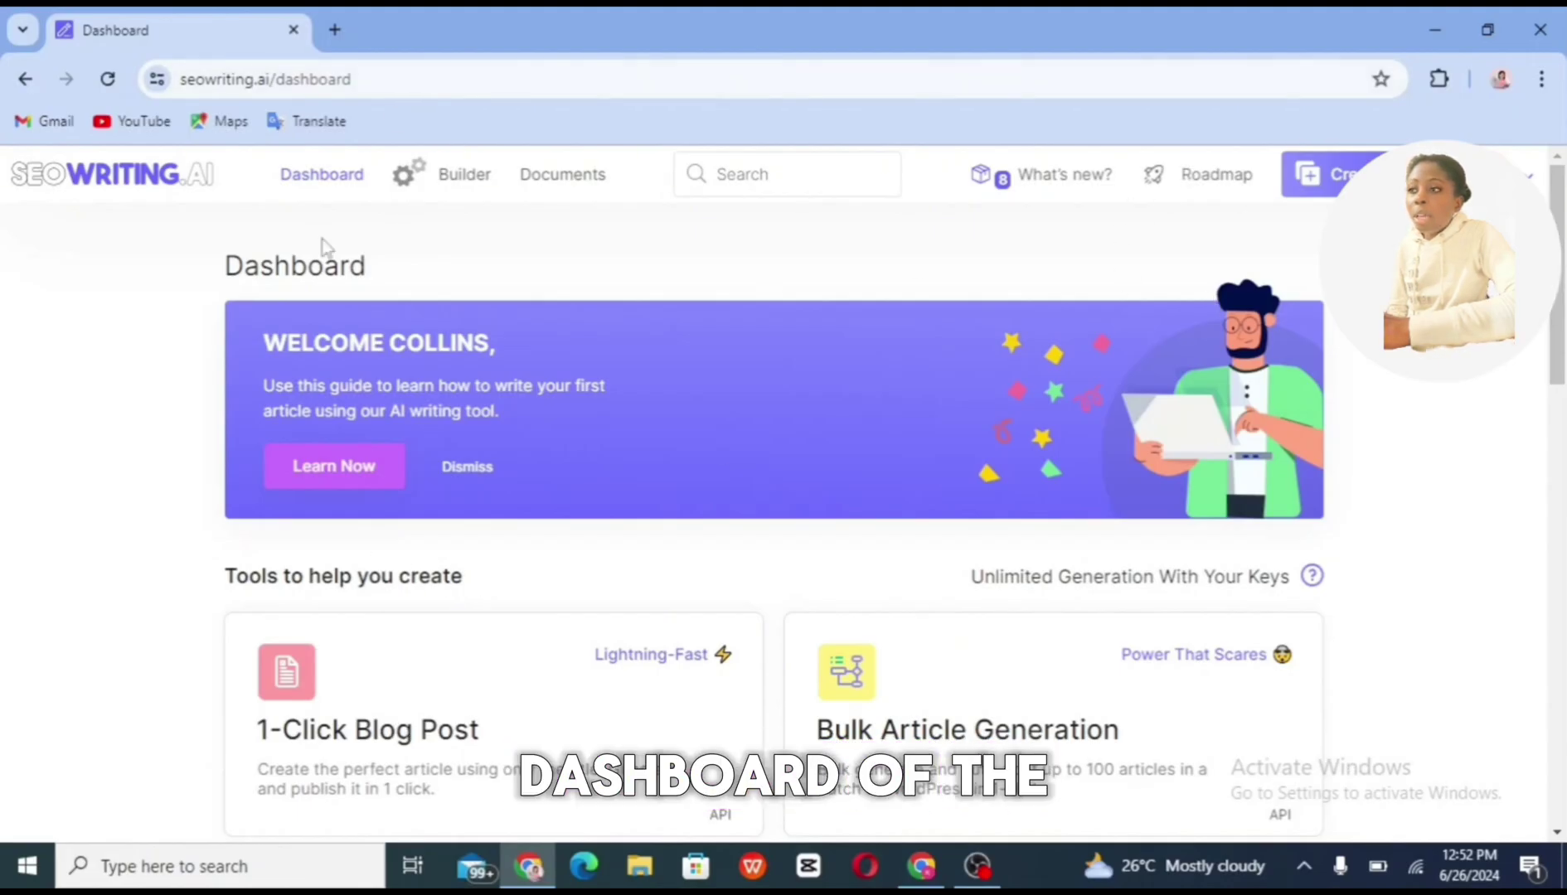
# Open the 4653-word 'Efficient Home Heat with Programmable Thermostats' article from Last documents and copy its full text
pyautogui.scroll(-5, 323, 246)
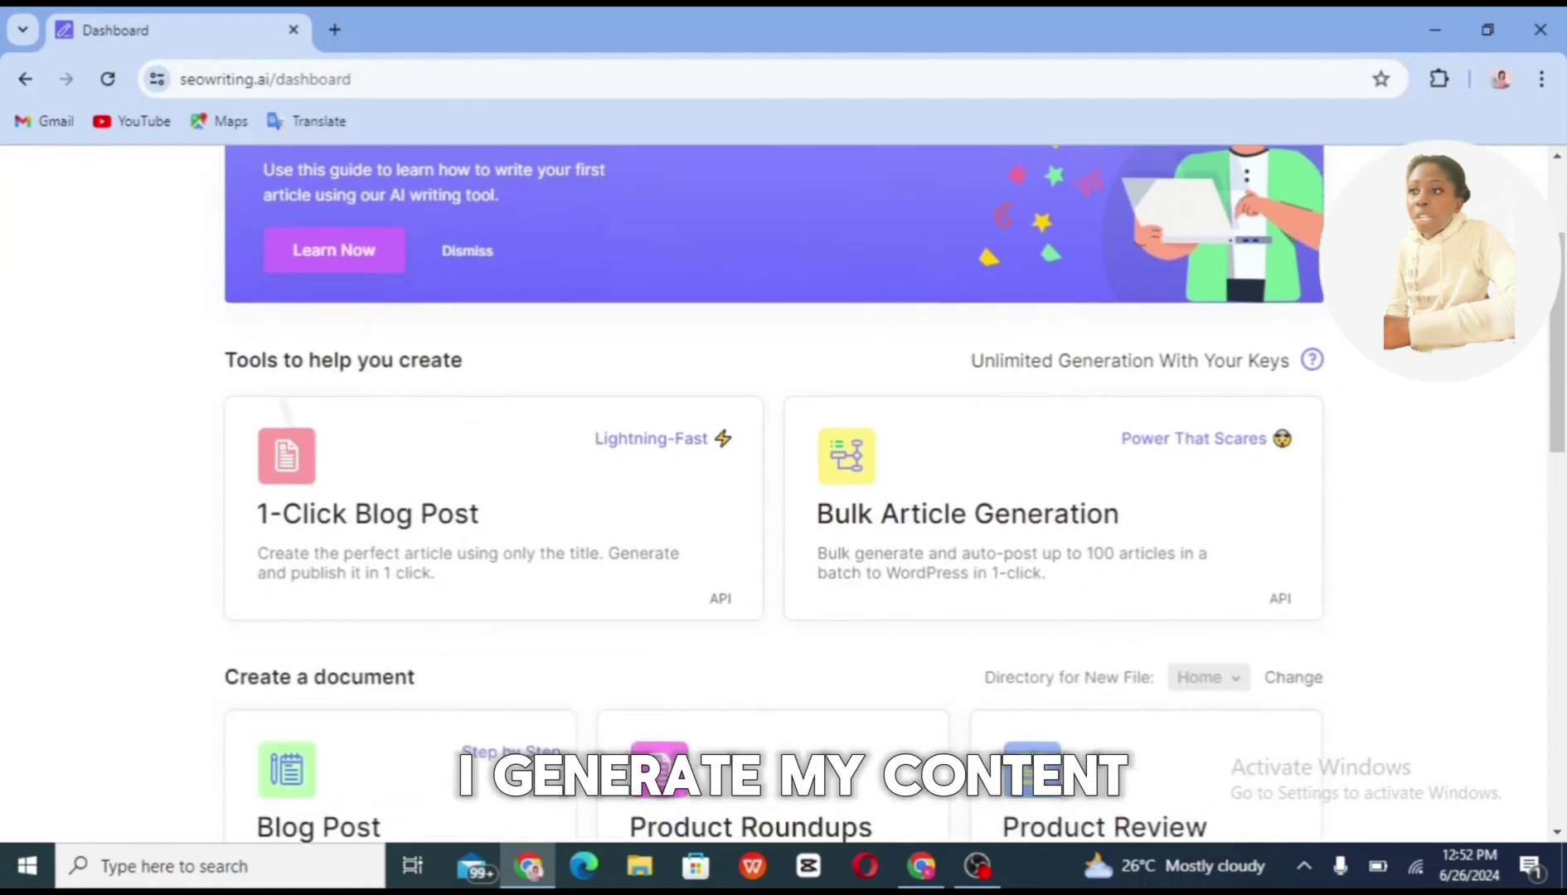
pyautogui.scroll(-10, 783, 493)
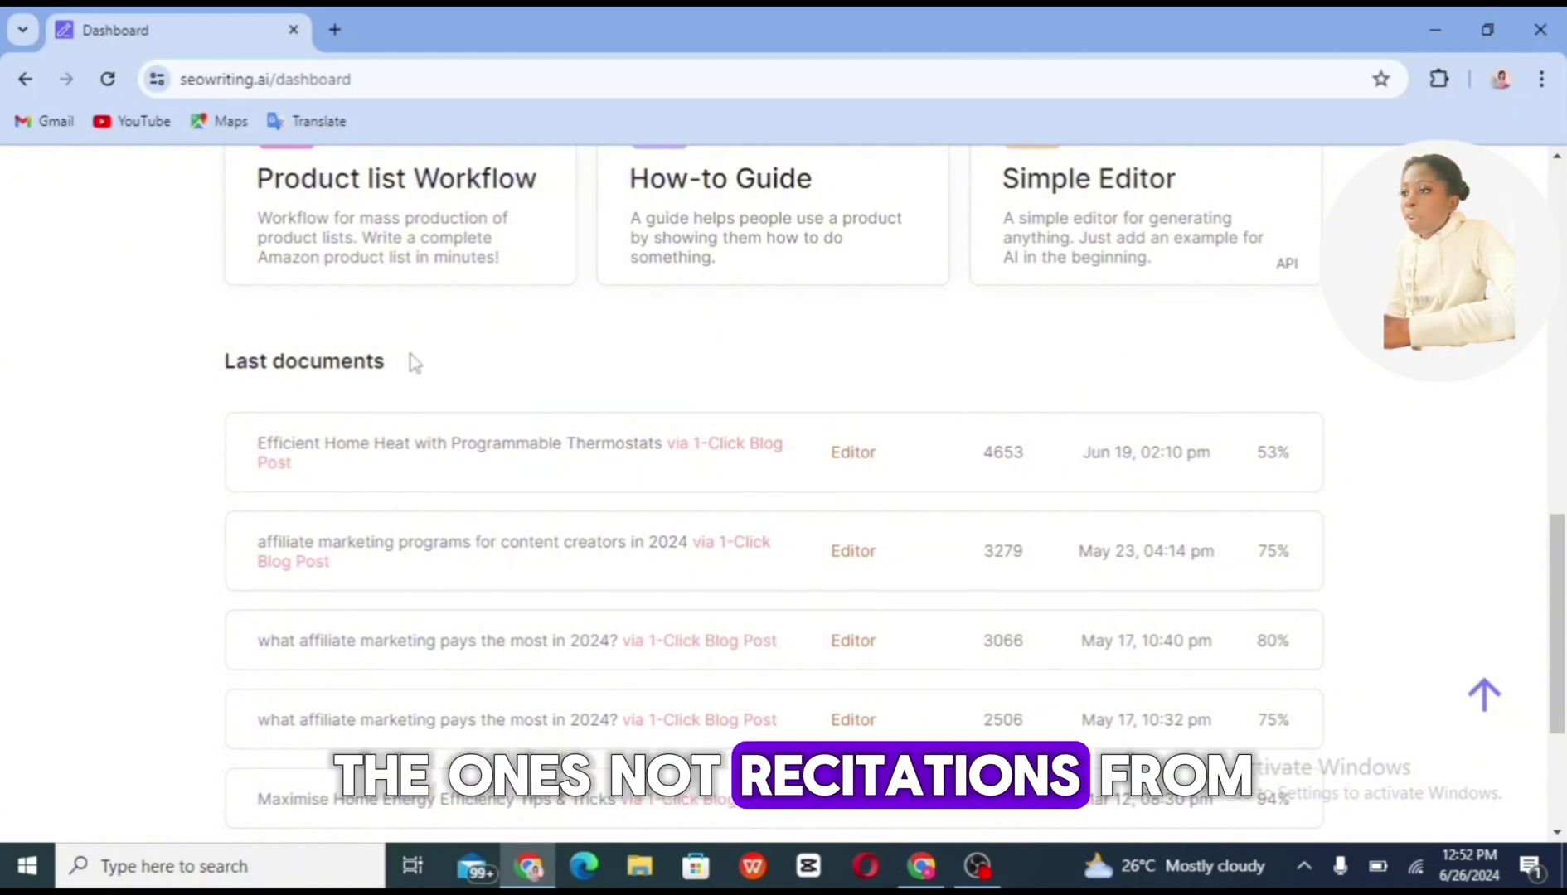
pyautogui.scroll(-1, 538, 415)
pyautogui.click(581, 452)
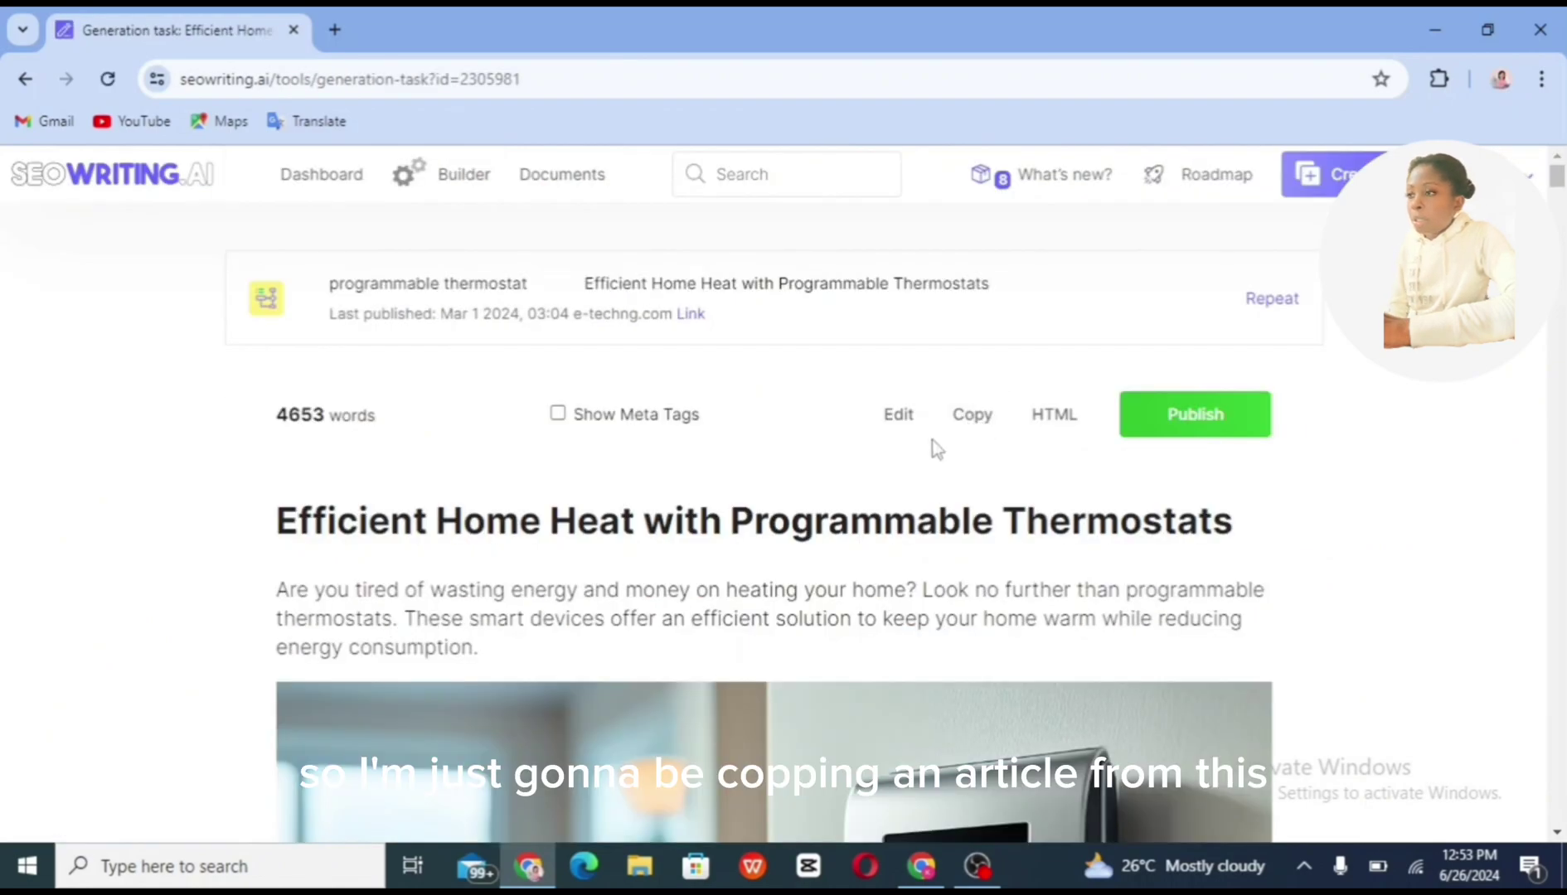
pyautogui.click(972, 415)
pyautogui.scroll(-15, 771, 497)
pyautogui.scroll(20, 423, 166)
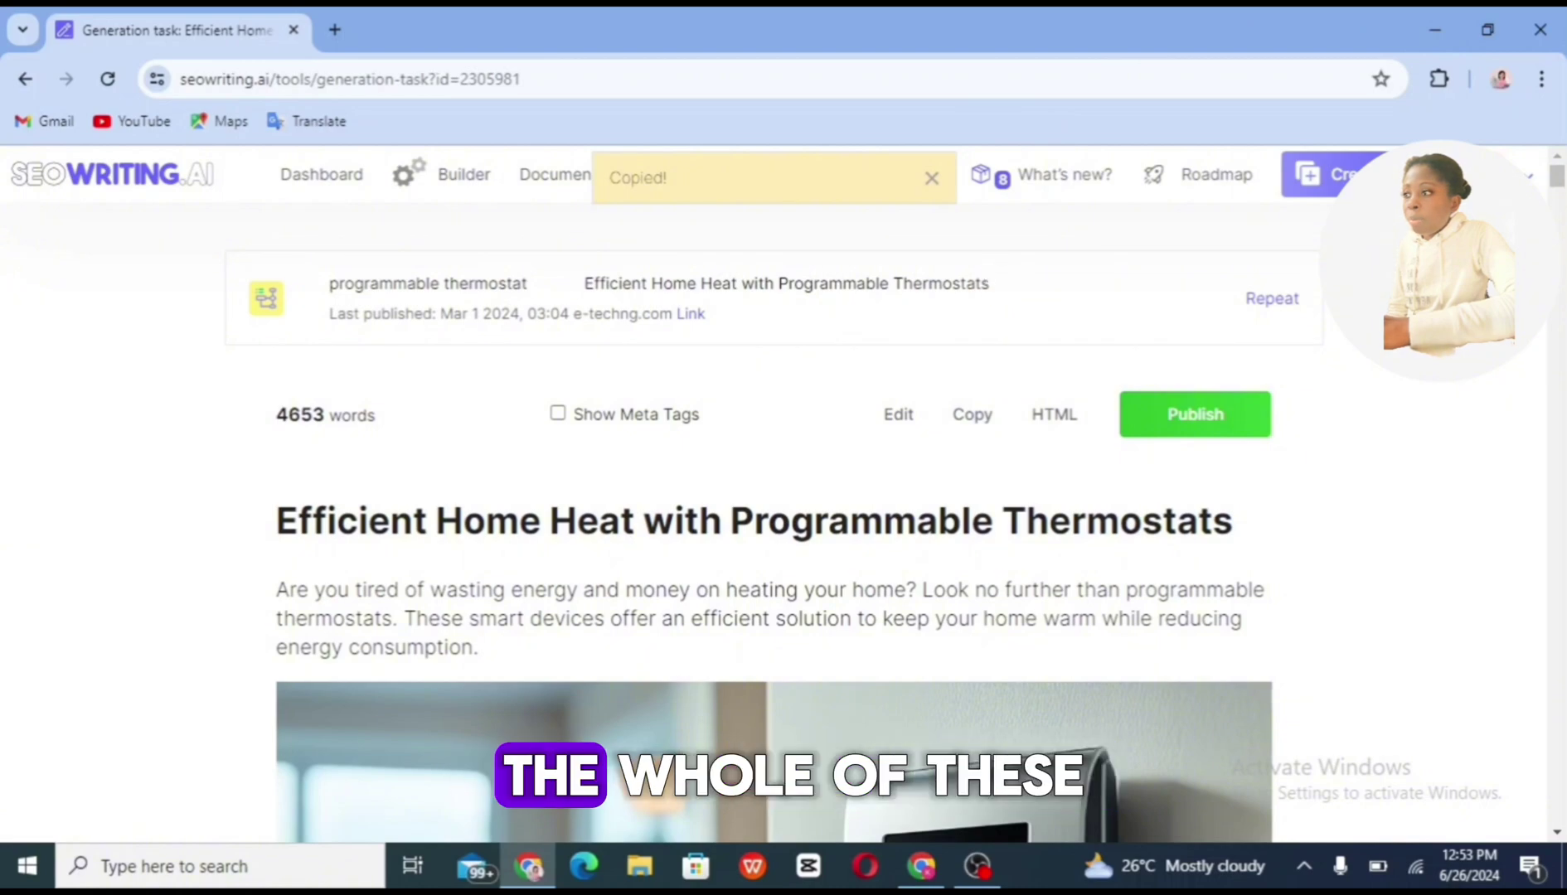
pyautogui.scroll(-15, 987, 274)
pyautogui.scroll(15, 771, 497)
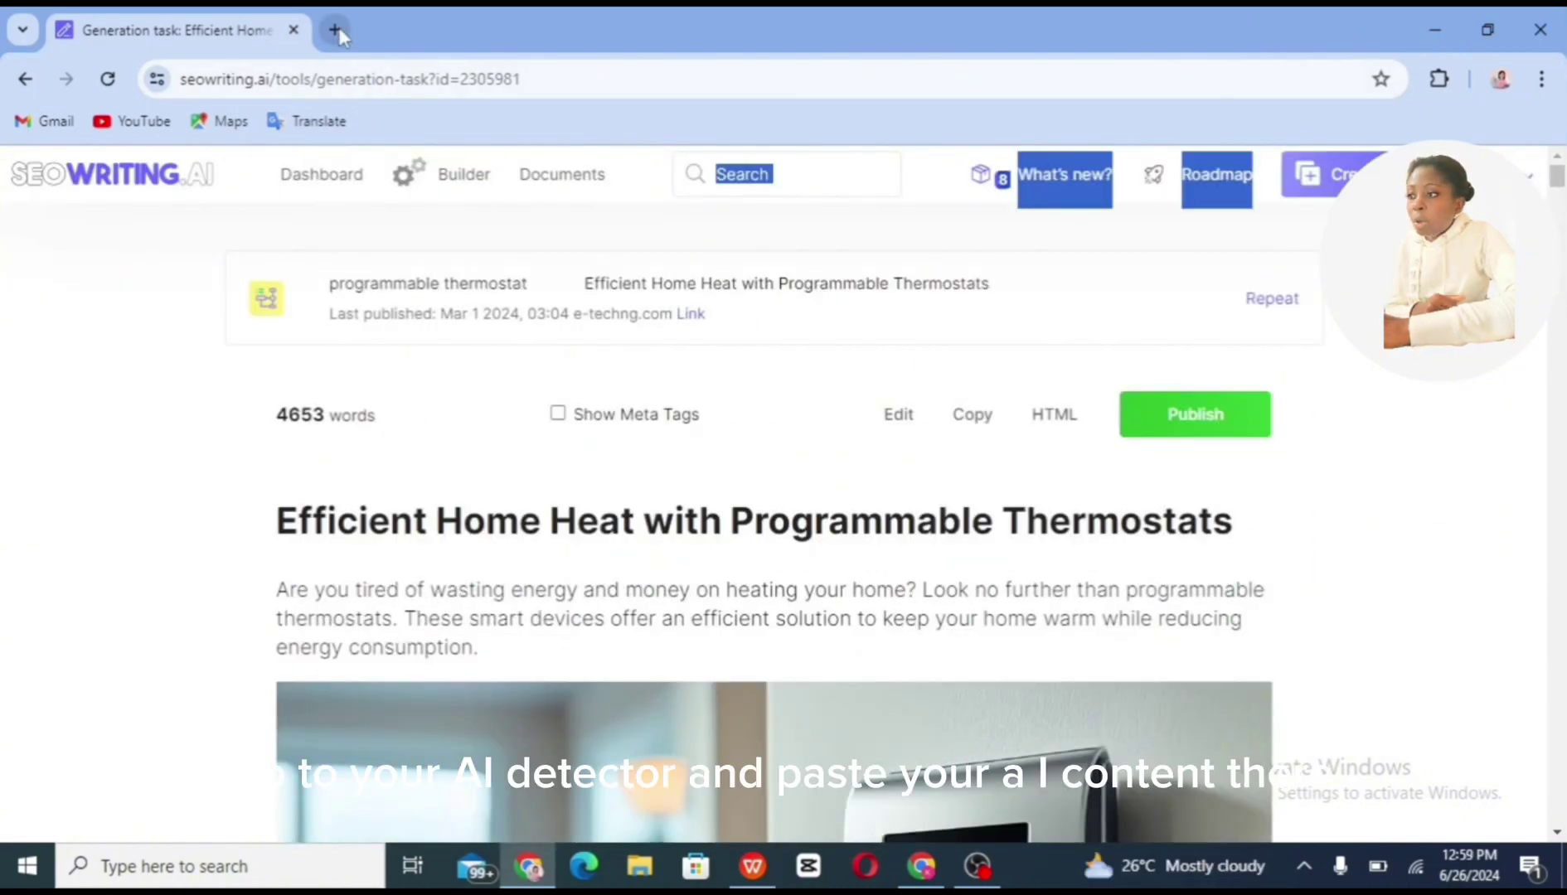
# Open the QuillBot AI content detector in a new tab and paste the copied article
pyautogui.click(335, 31)
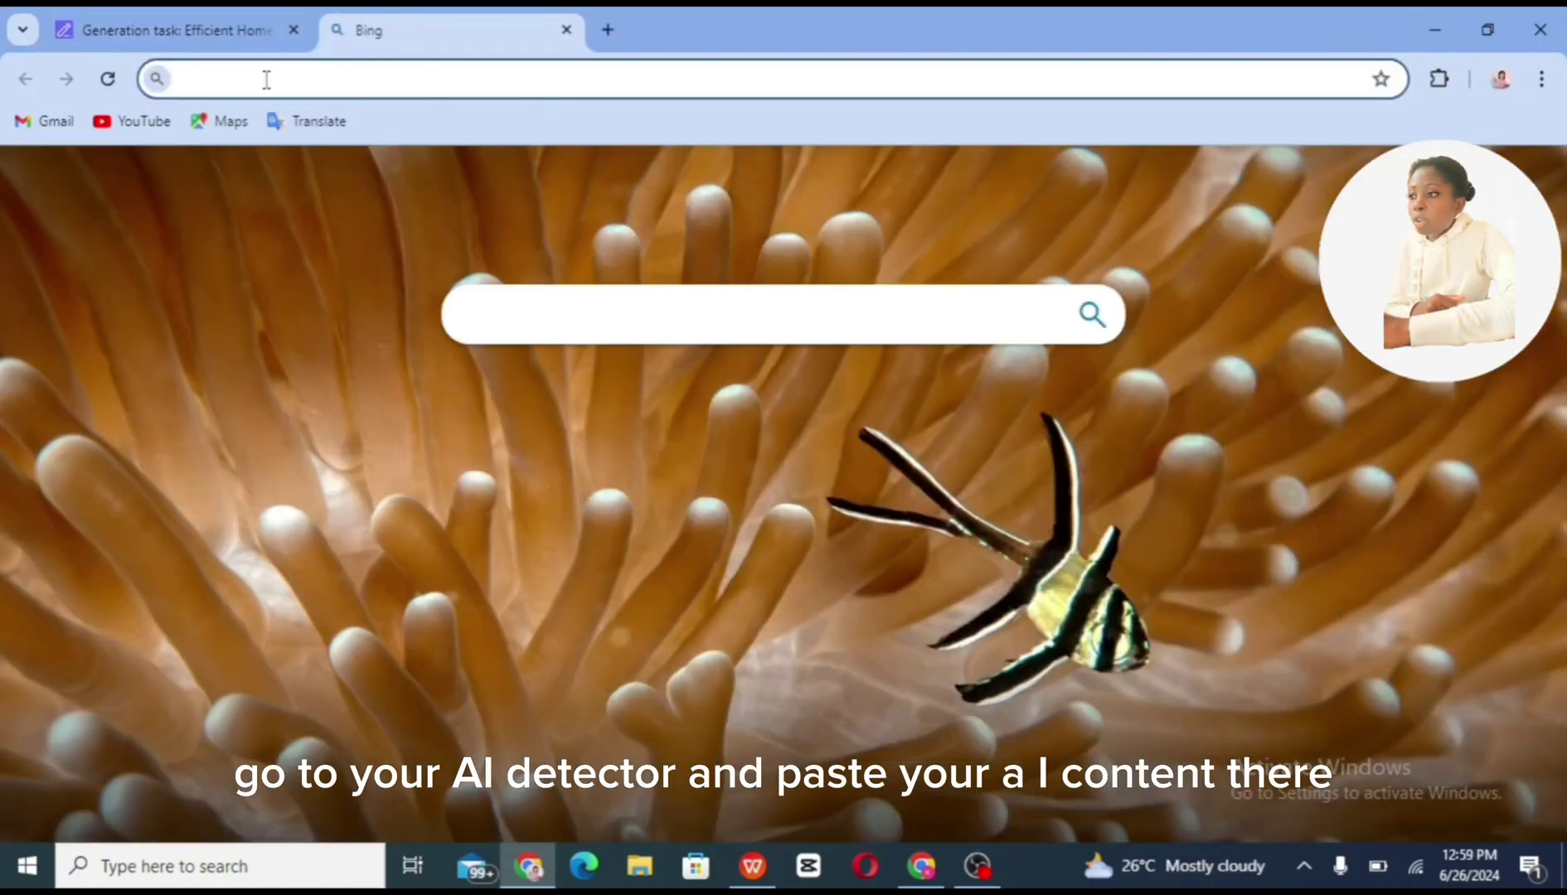
pyautogui.write('qu')
pyautogui.press('Return')
pyautogui.click(278, 464)
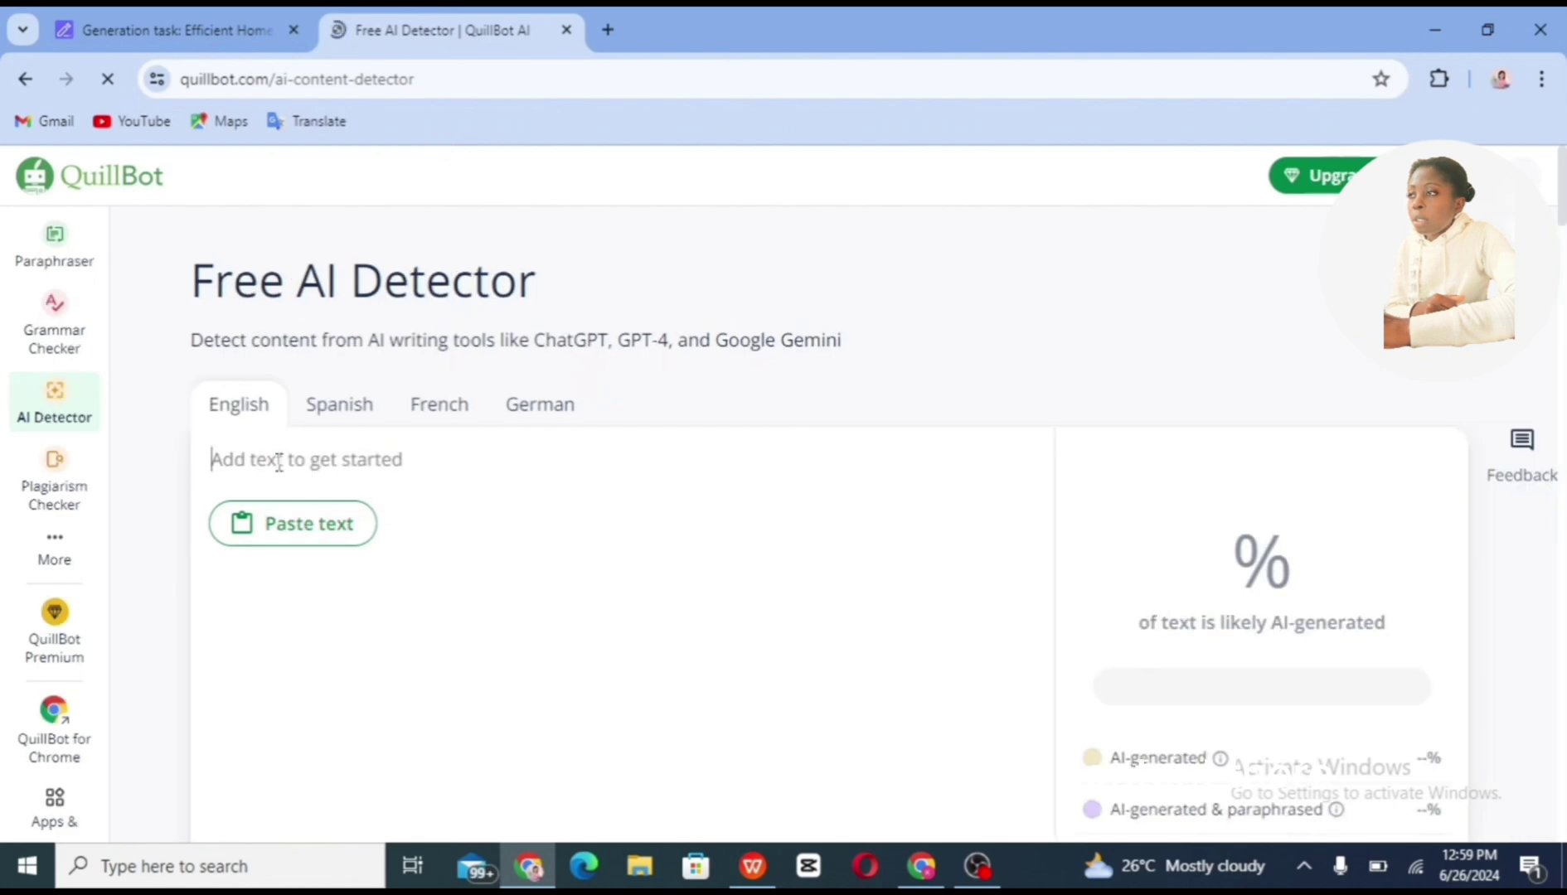
pyautogui.hotkey('ctrl', 'v')
pyautogui.scroll(-10, 886, 531)
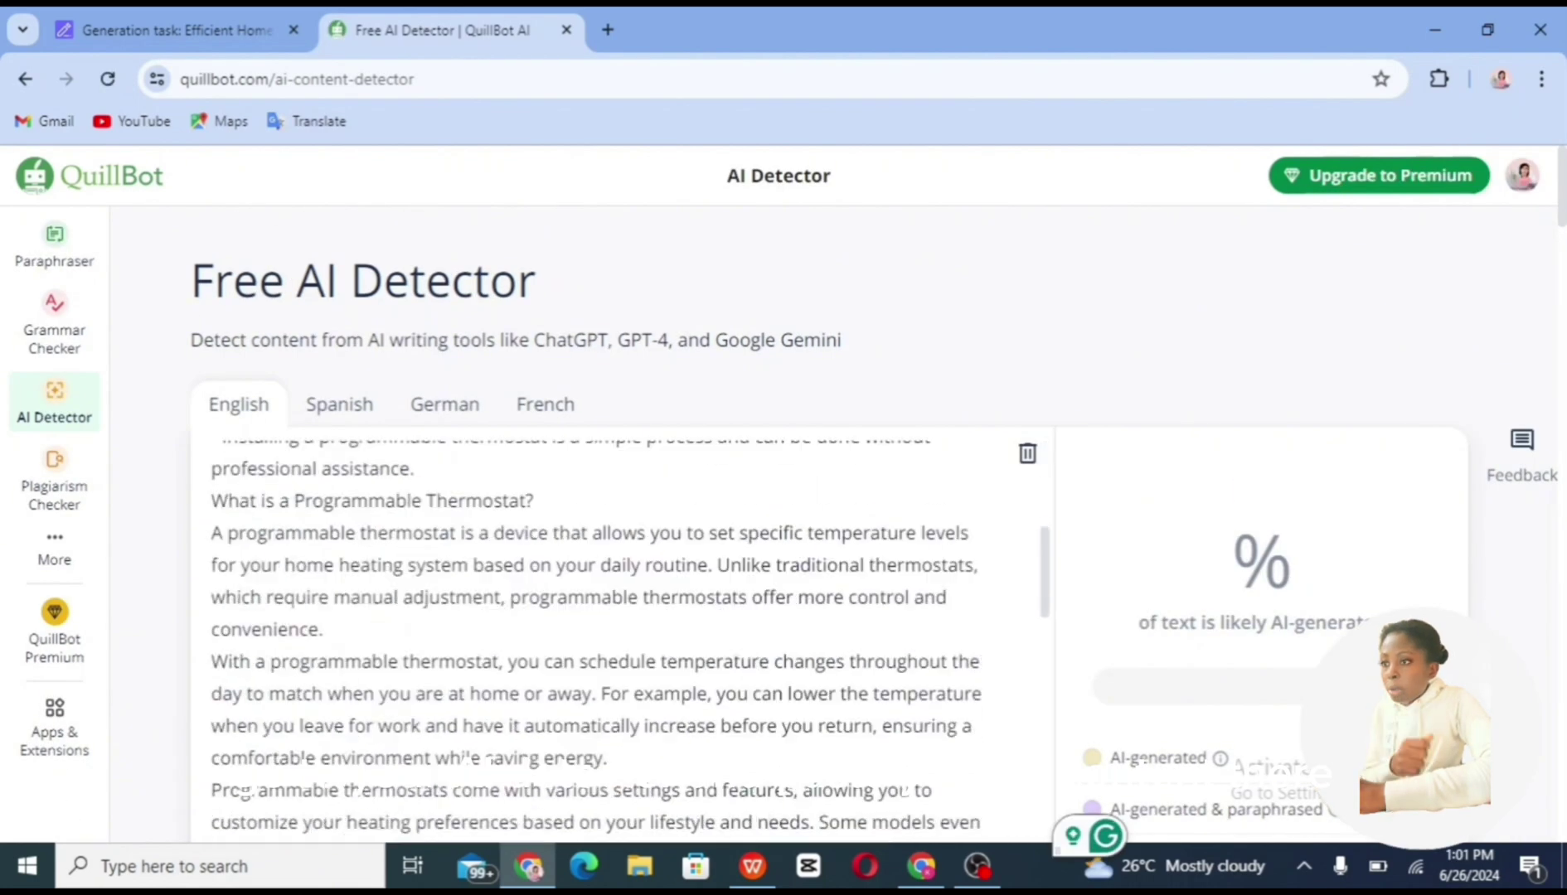
# Analyze the article, which is rated 100% AI-generated, then remove the AI highlighting
pyautogui.click(949, 529)
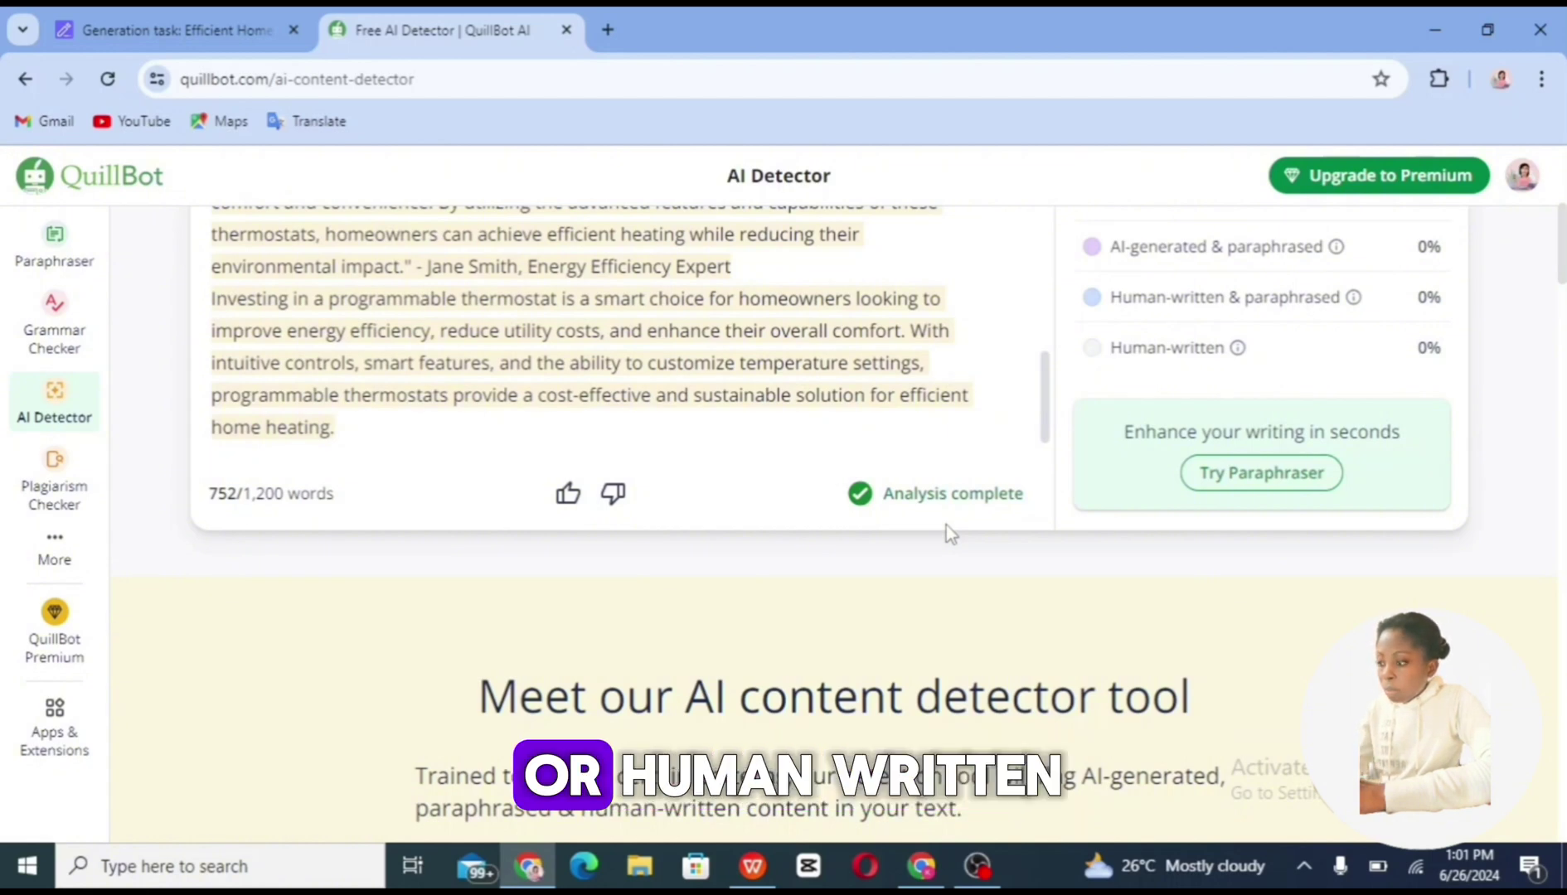
pyautogui.scroll(5, 946, 525)
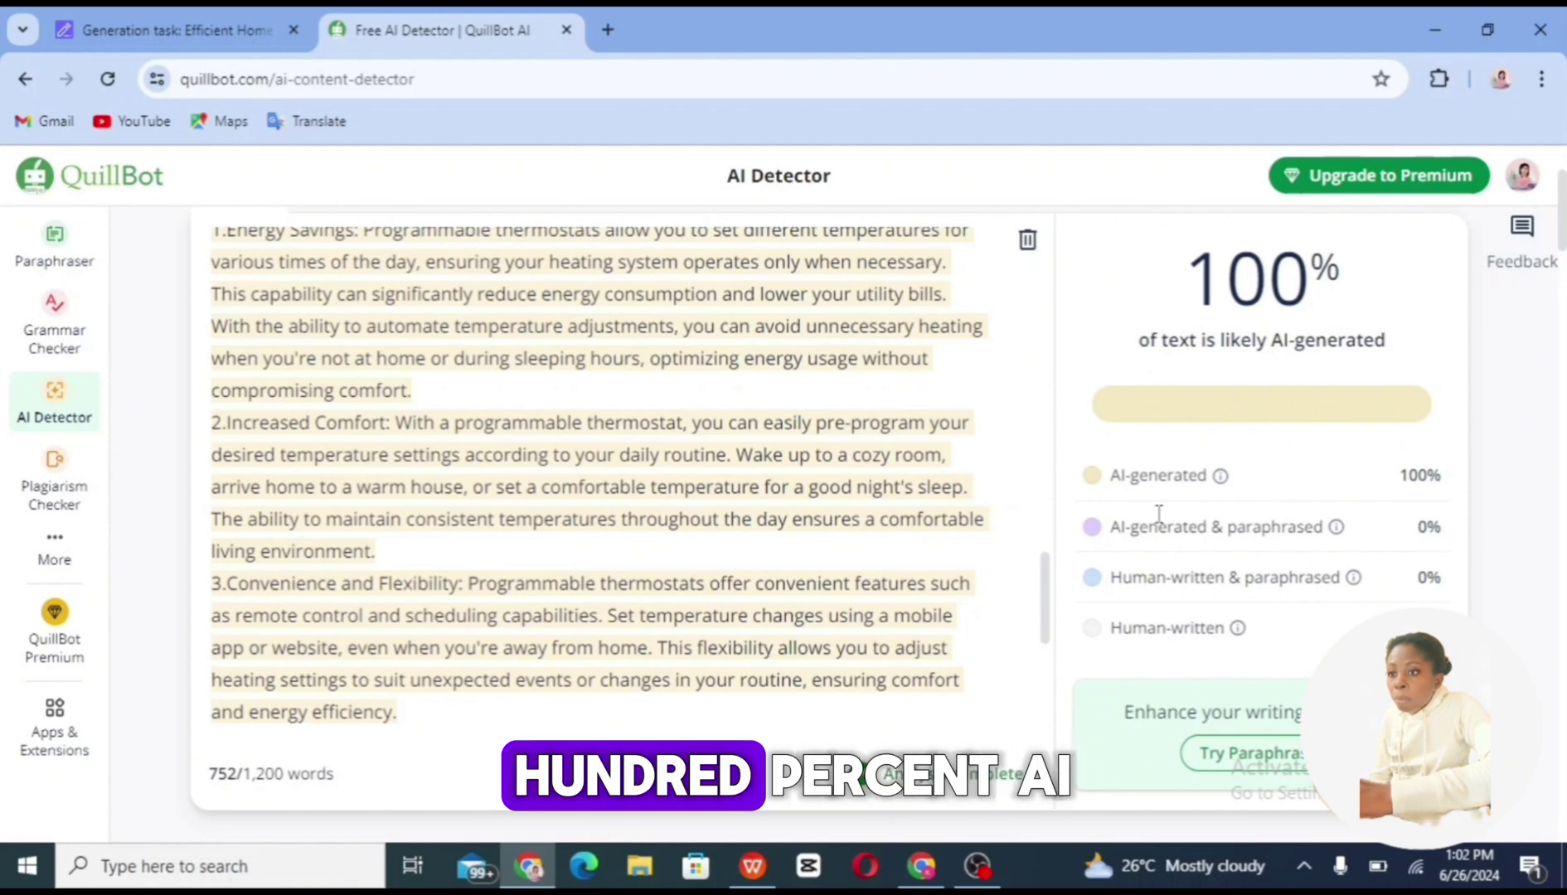
pyautogui.click(243, 512)
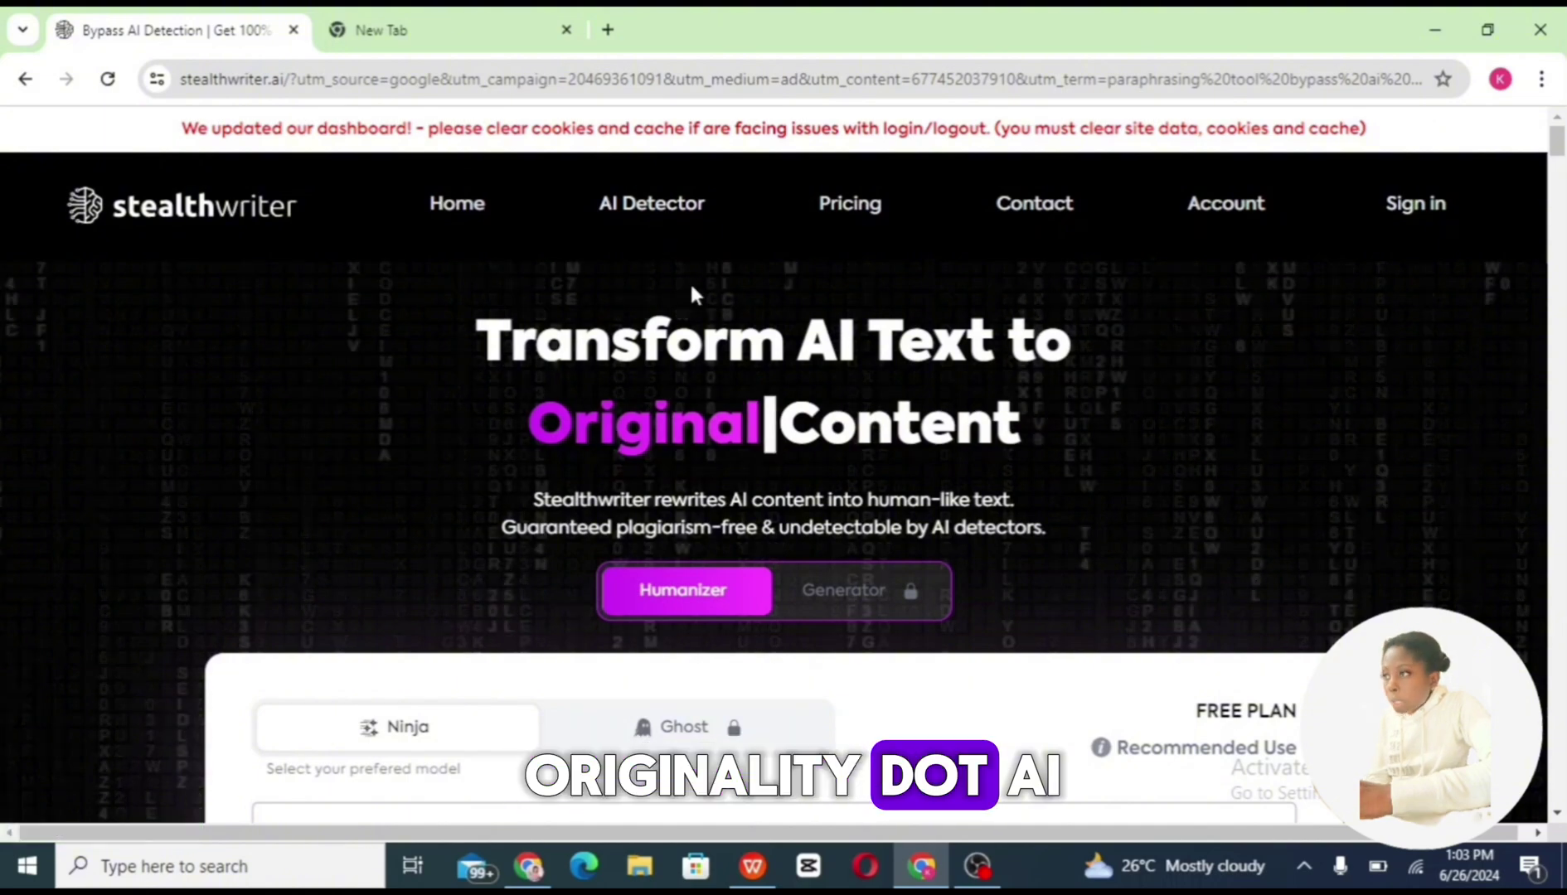
# Paste the thermostat article into StealthWriter's humanizer and humanize it
pyautogui.scroll(-5, 363, 336)
pyautogui.click(363, 336)
pyautogui.hotkey('ctrl', 'v')
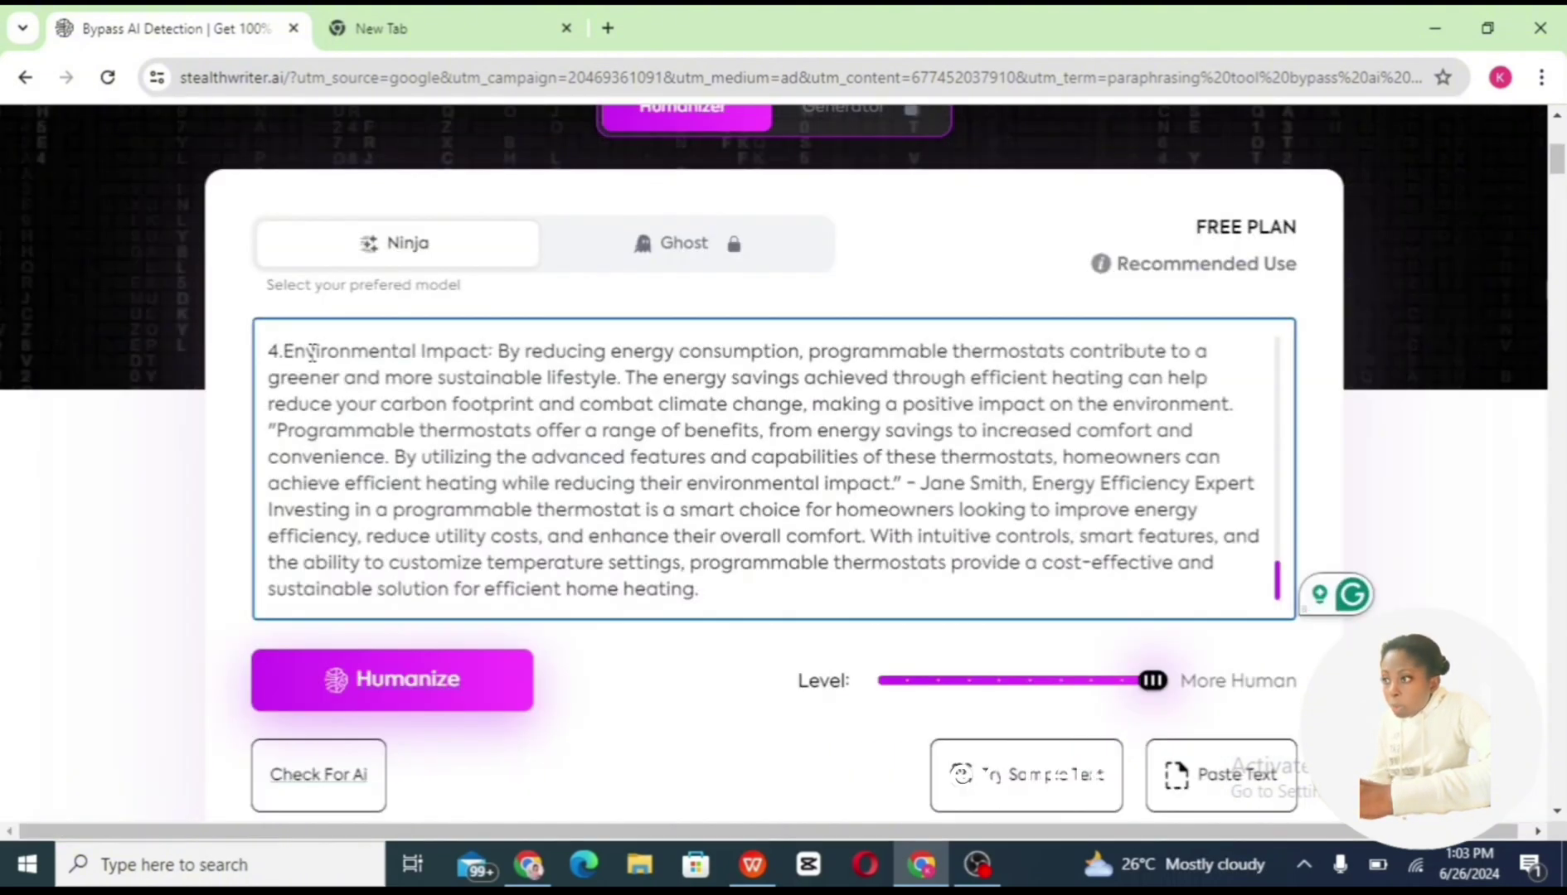
pyautogui.scroll(2, 771, 469)
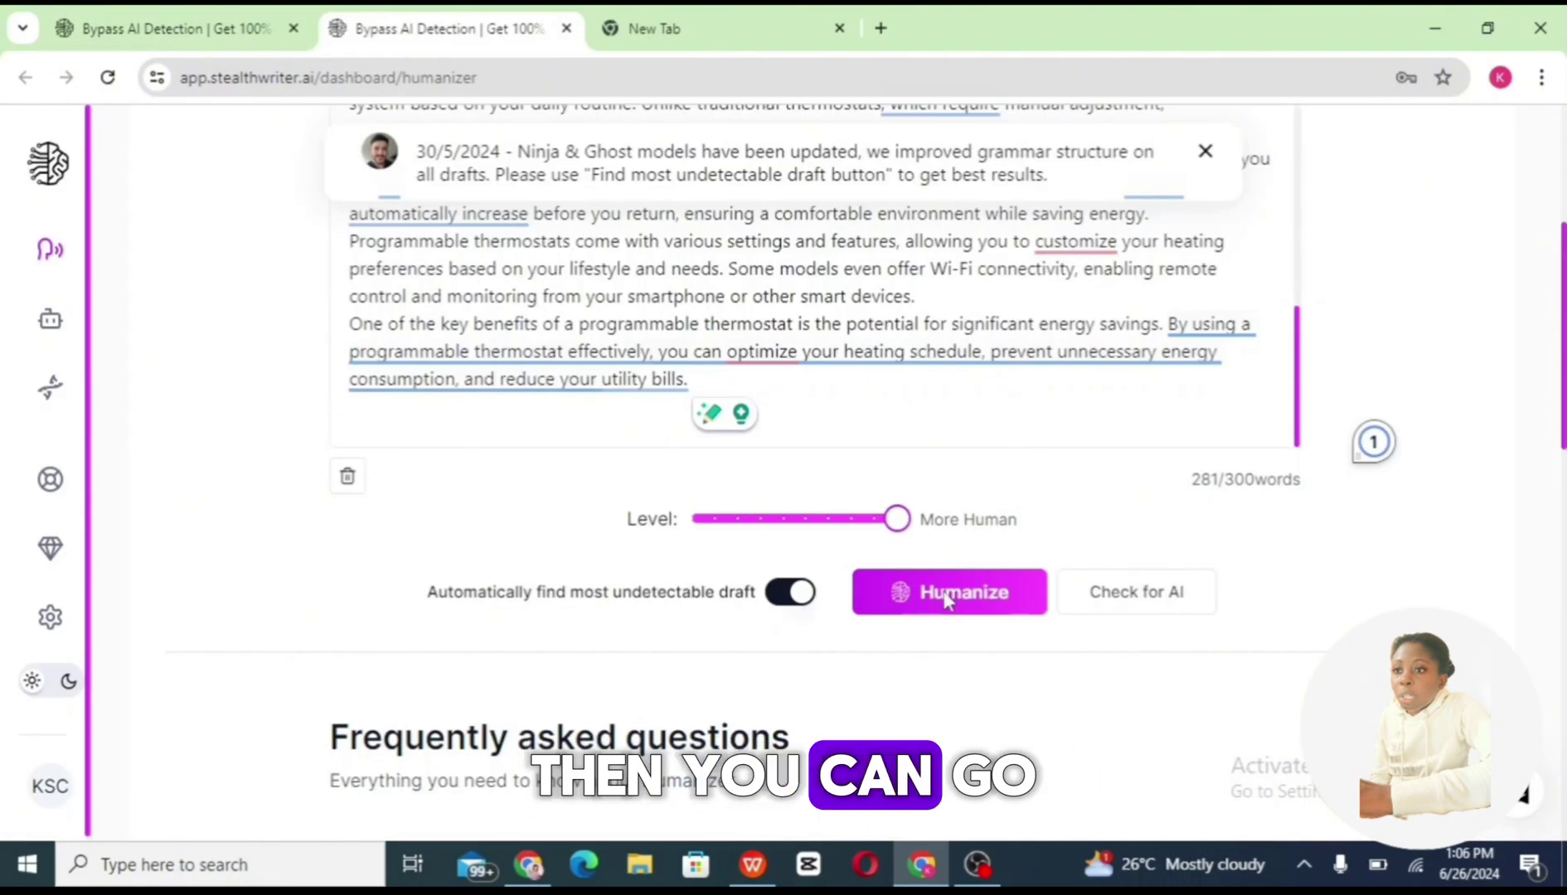
pyautogui.click(941, 593)
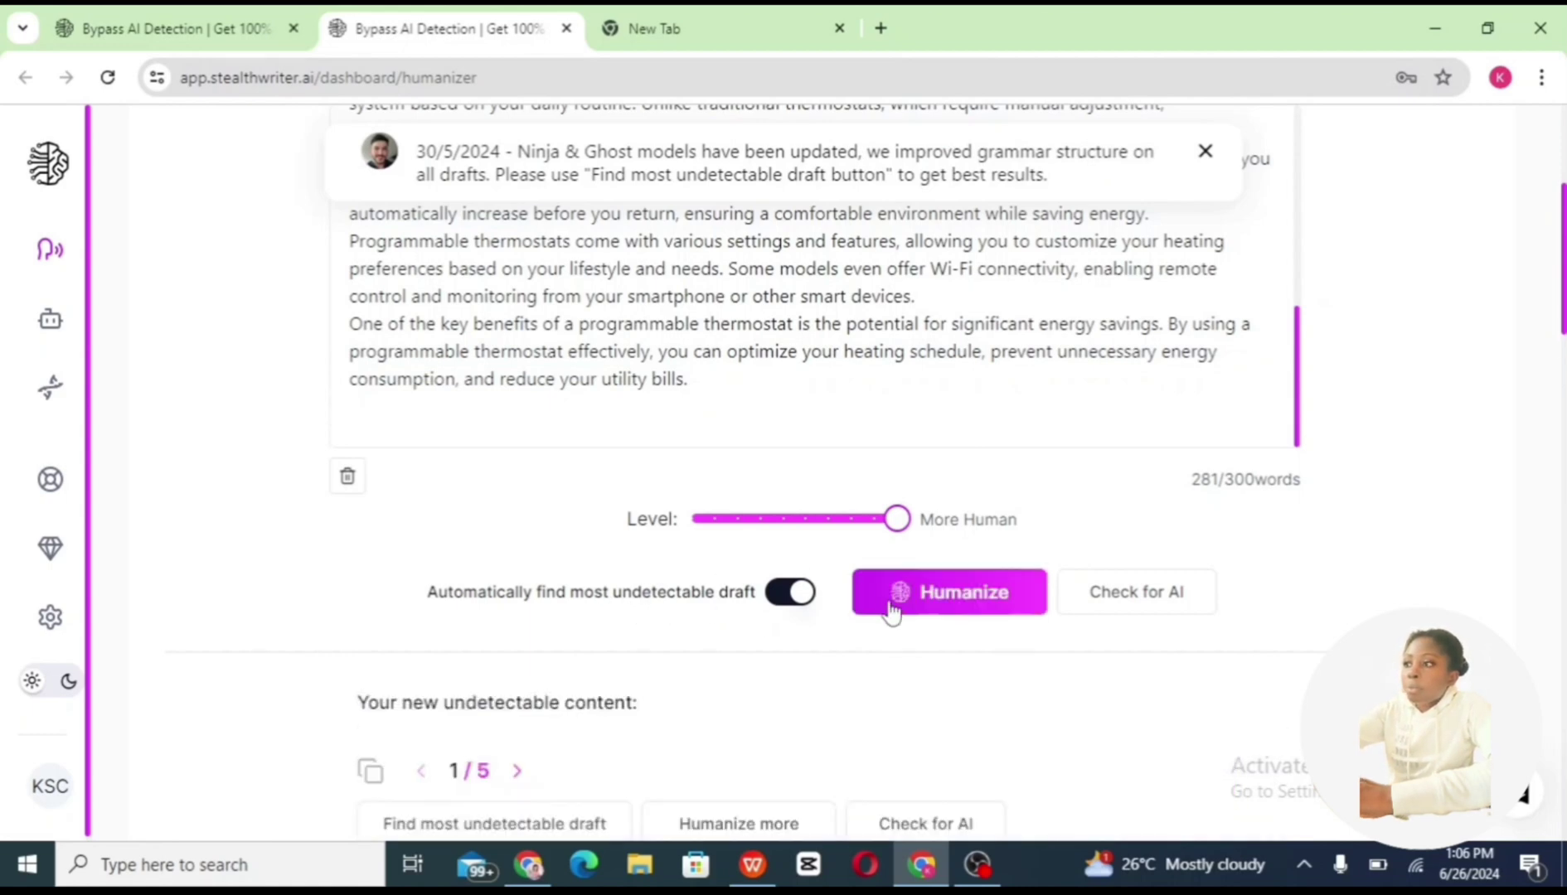
# Select the 353-word humanized output down to 'a technician.' for copying
pyautogui.scroll(-6, 563, 521)
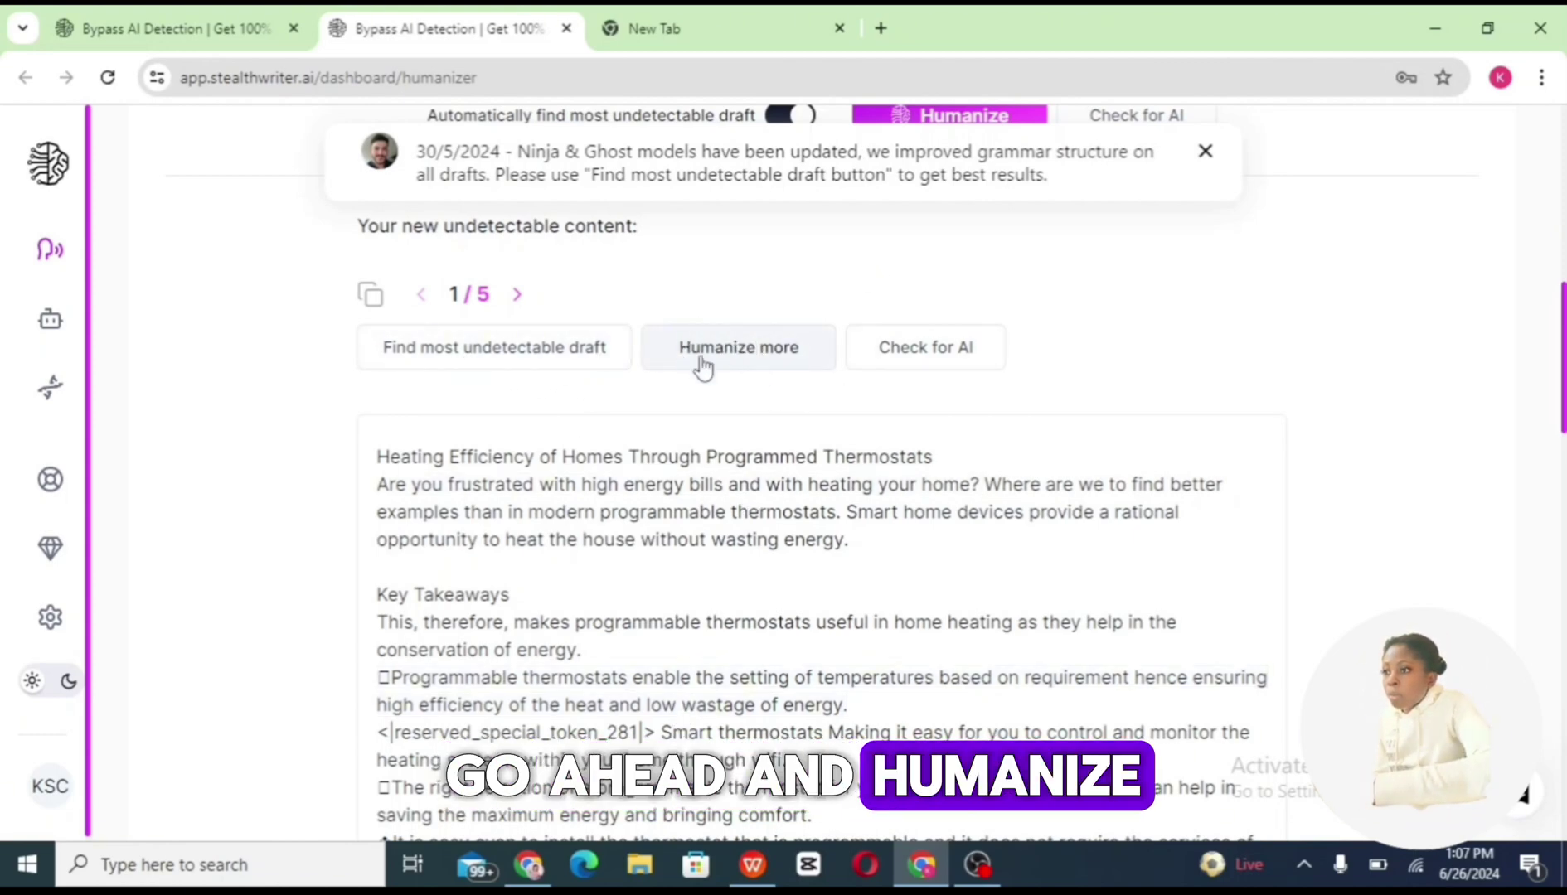
pyautogui.scroll(-10, 776, 399)
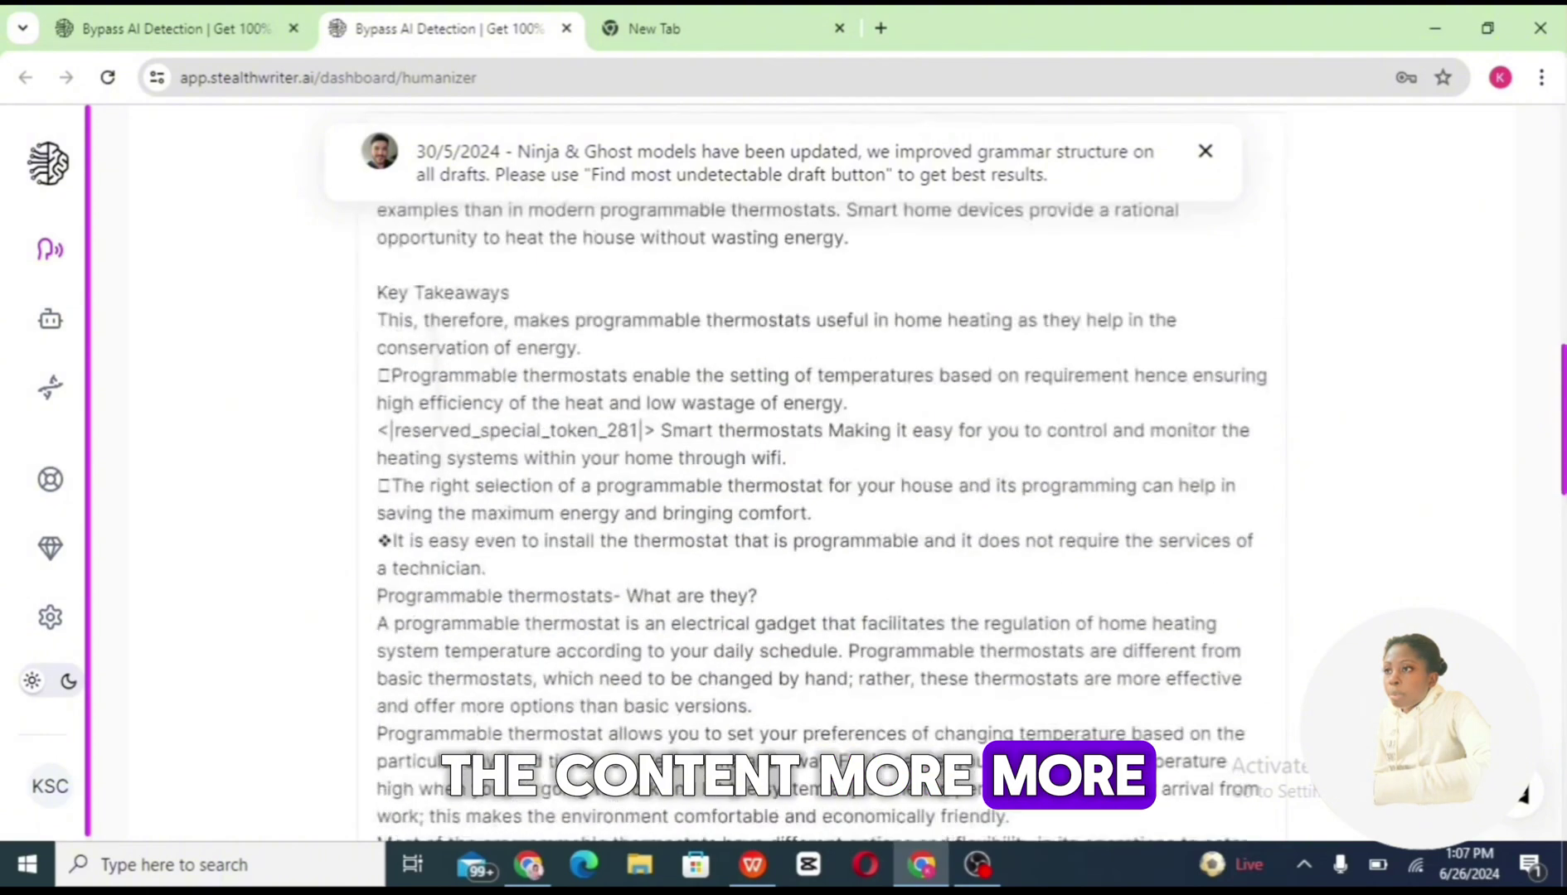
pyautogui.scroll(9, 1524, 794)
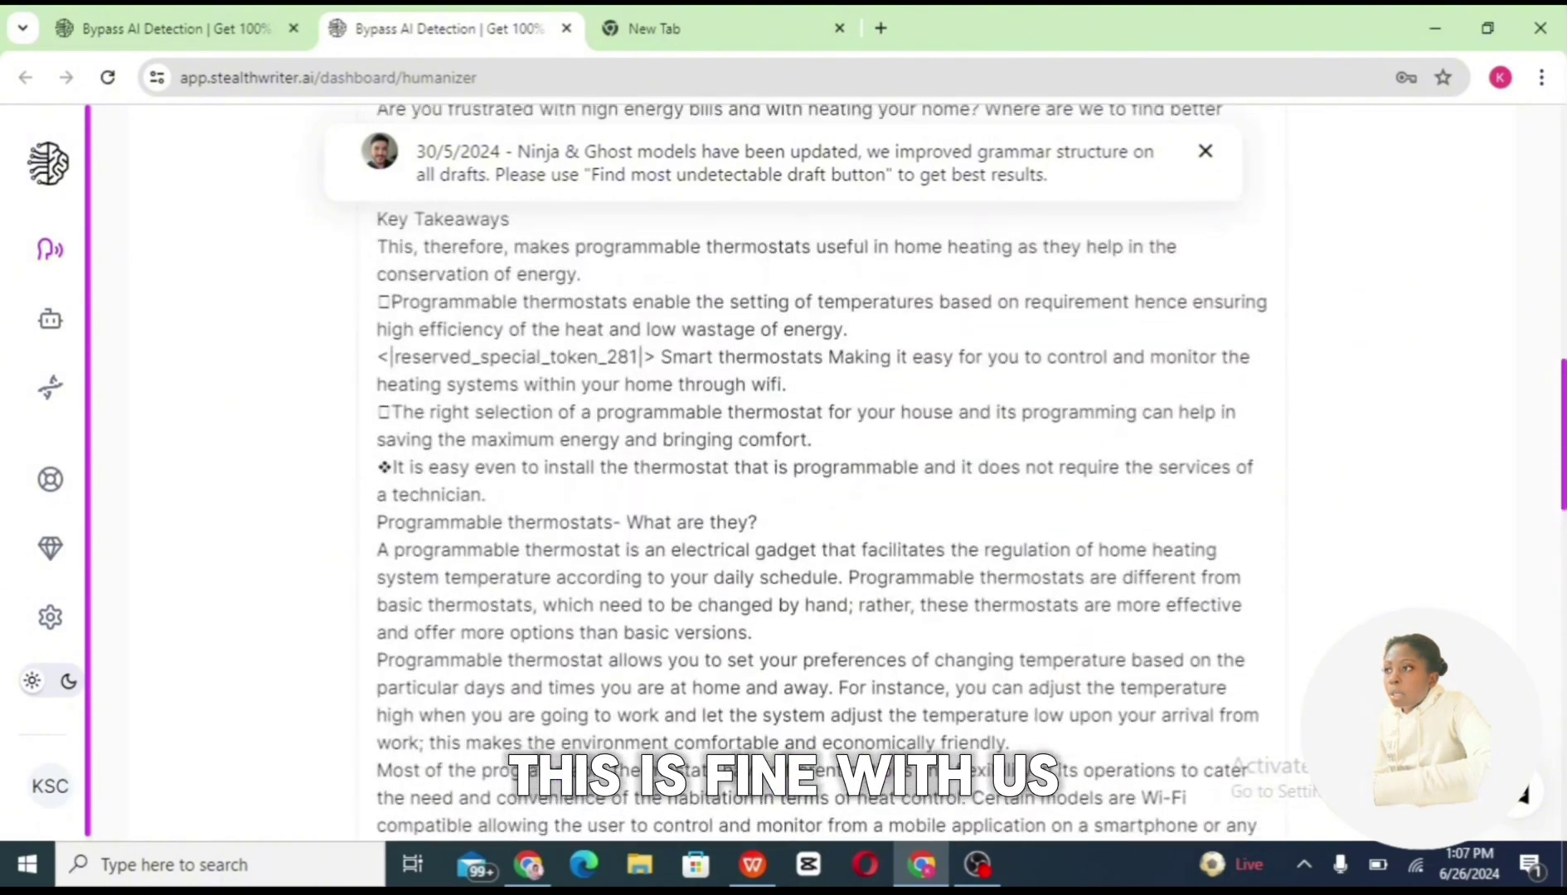
pyautogui.moveTo(378, 260); pyautogui.dragTo(1117, 288)
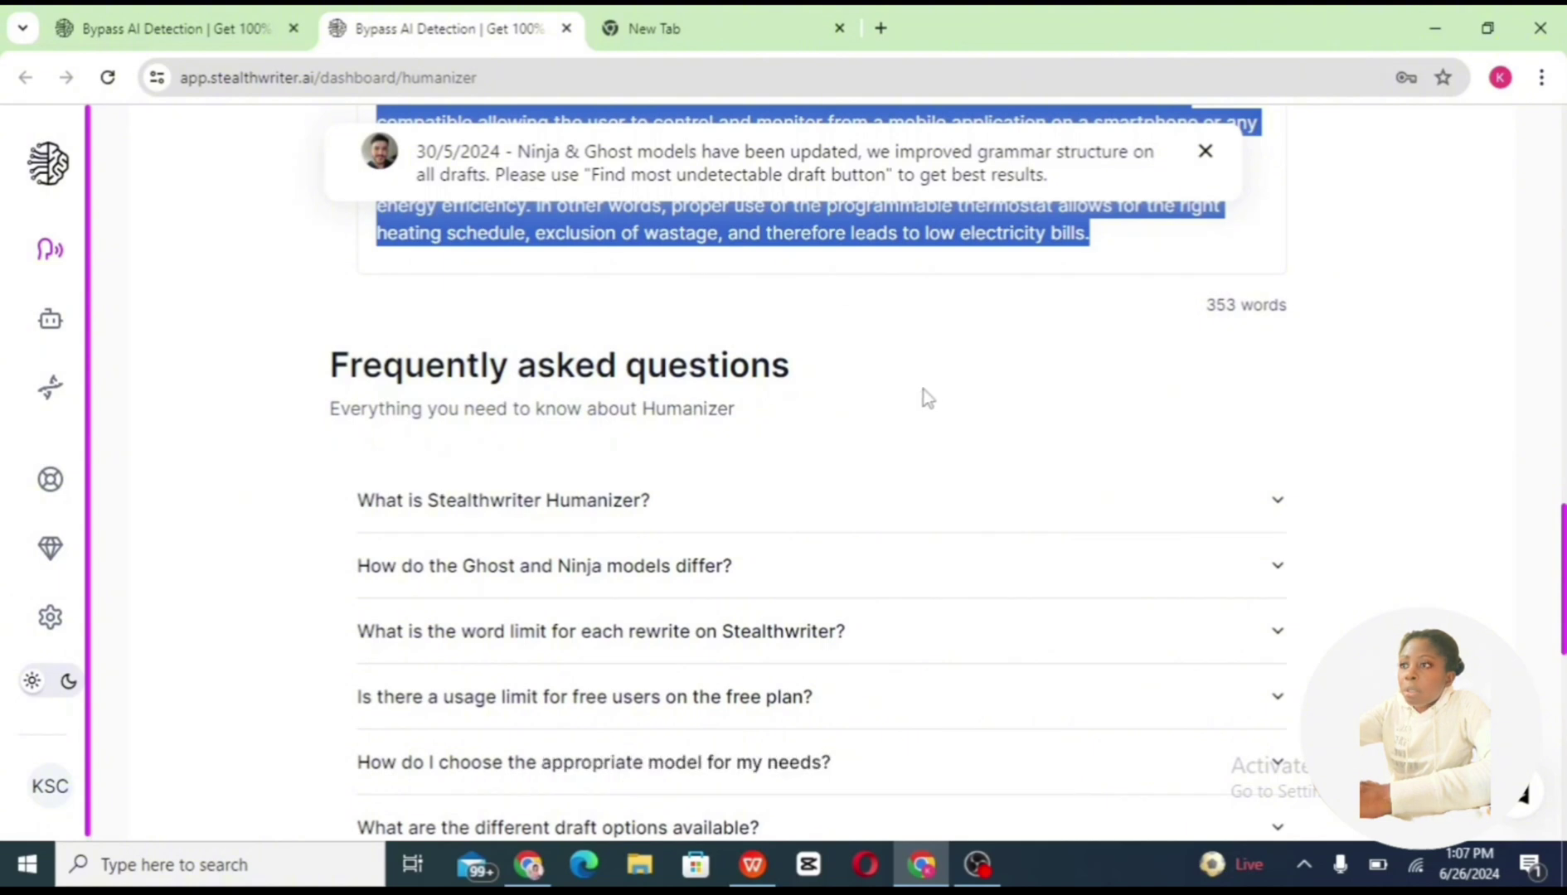
# Back in QuillBot, delete the previously analysed article text
pyautogui.click(528, 864)
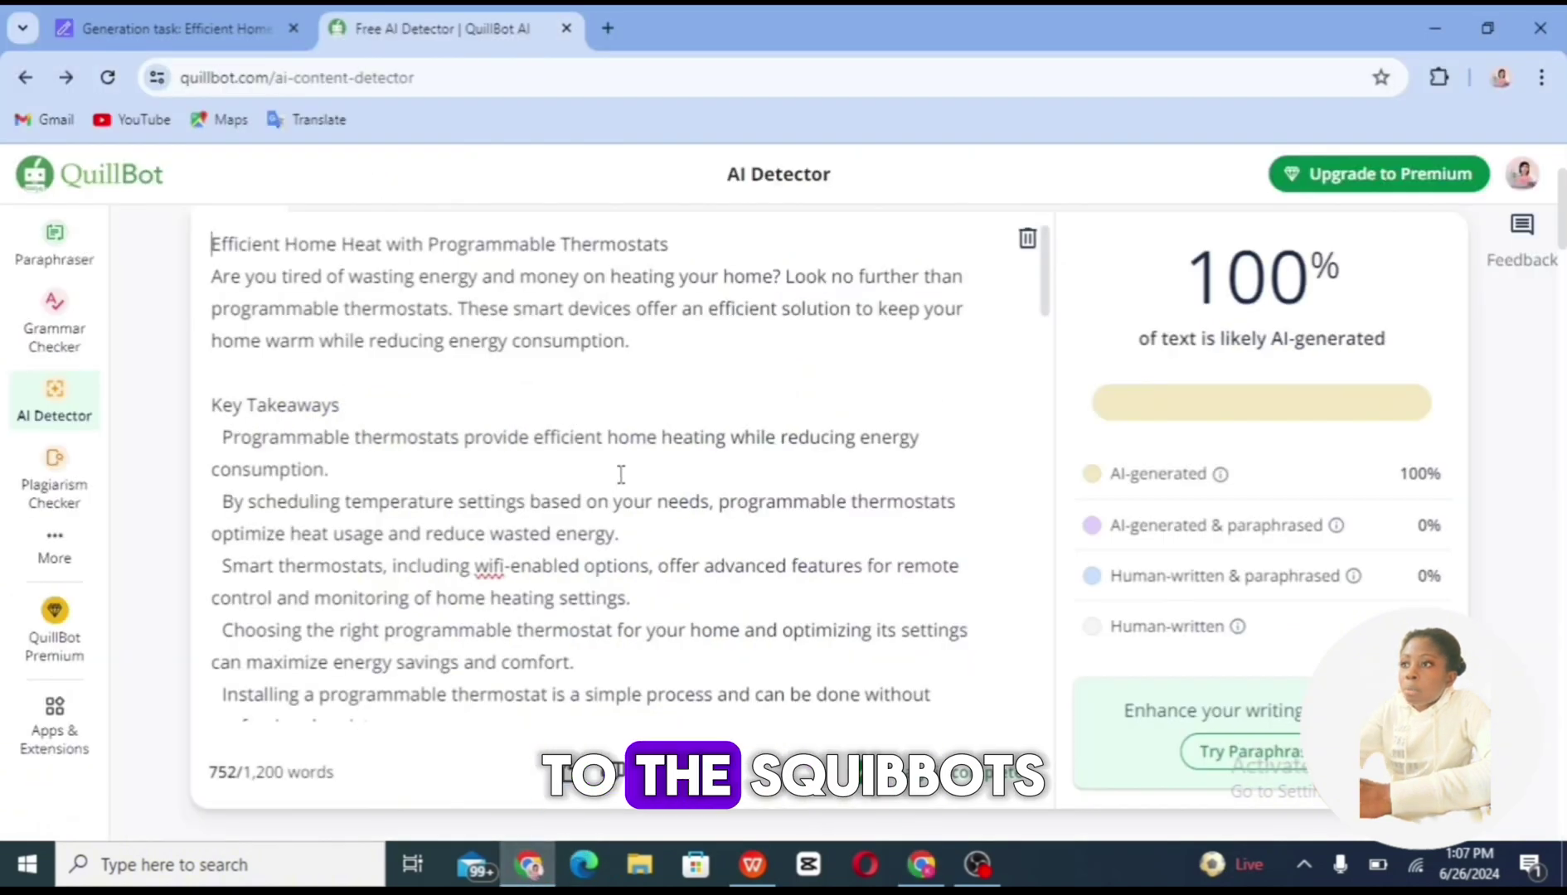
pyautogui.click(1028, 240)
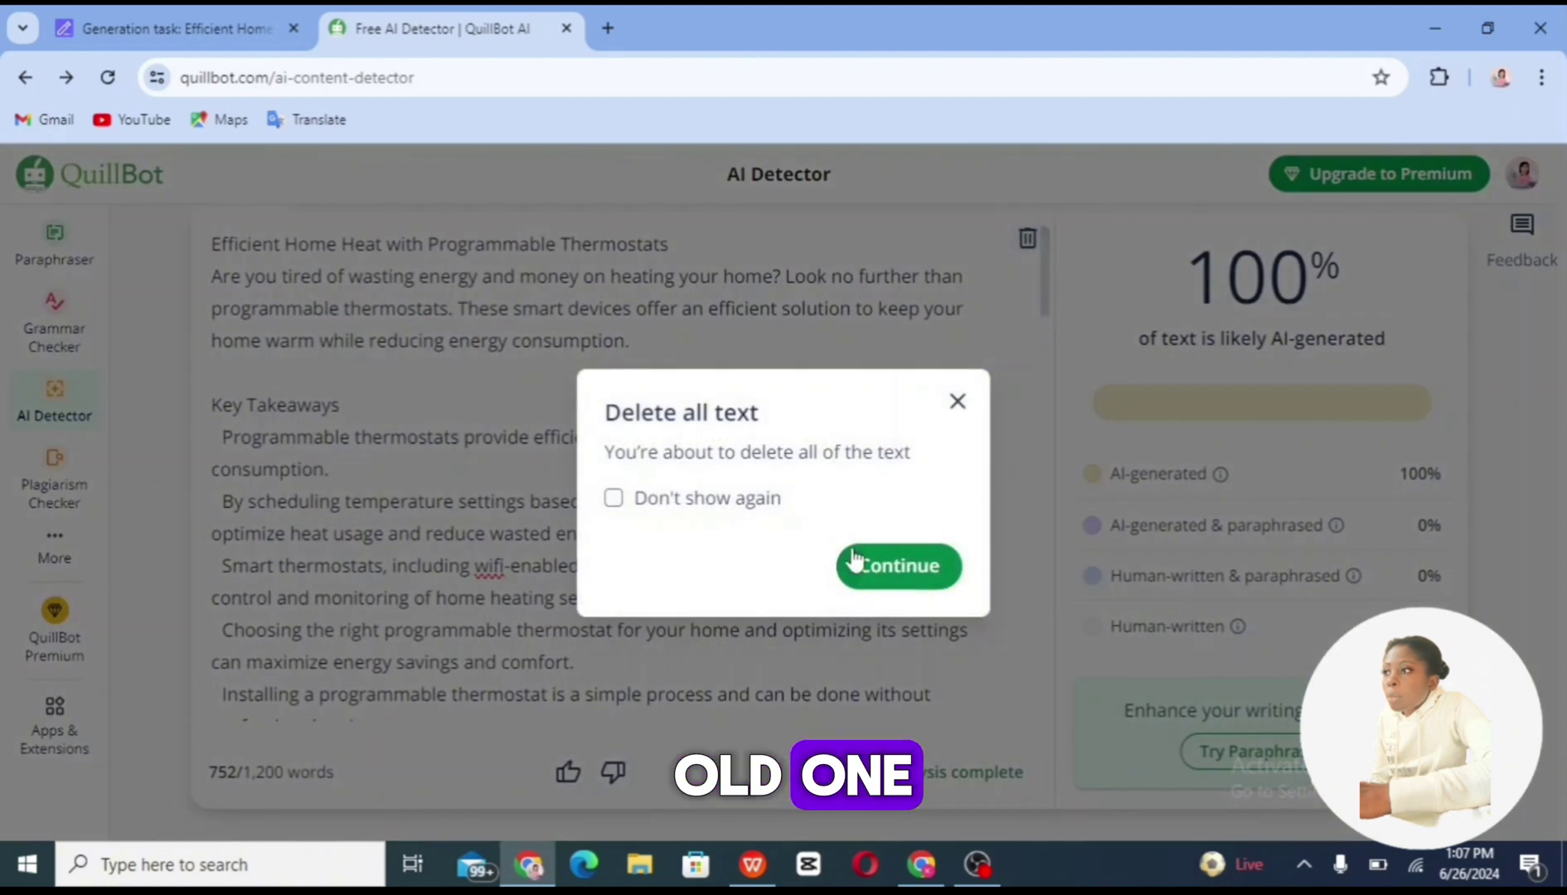
pyautogui.click(898, 572)
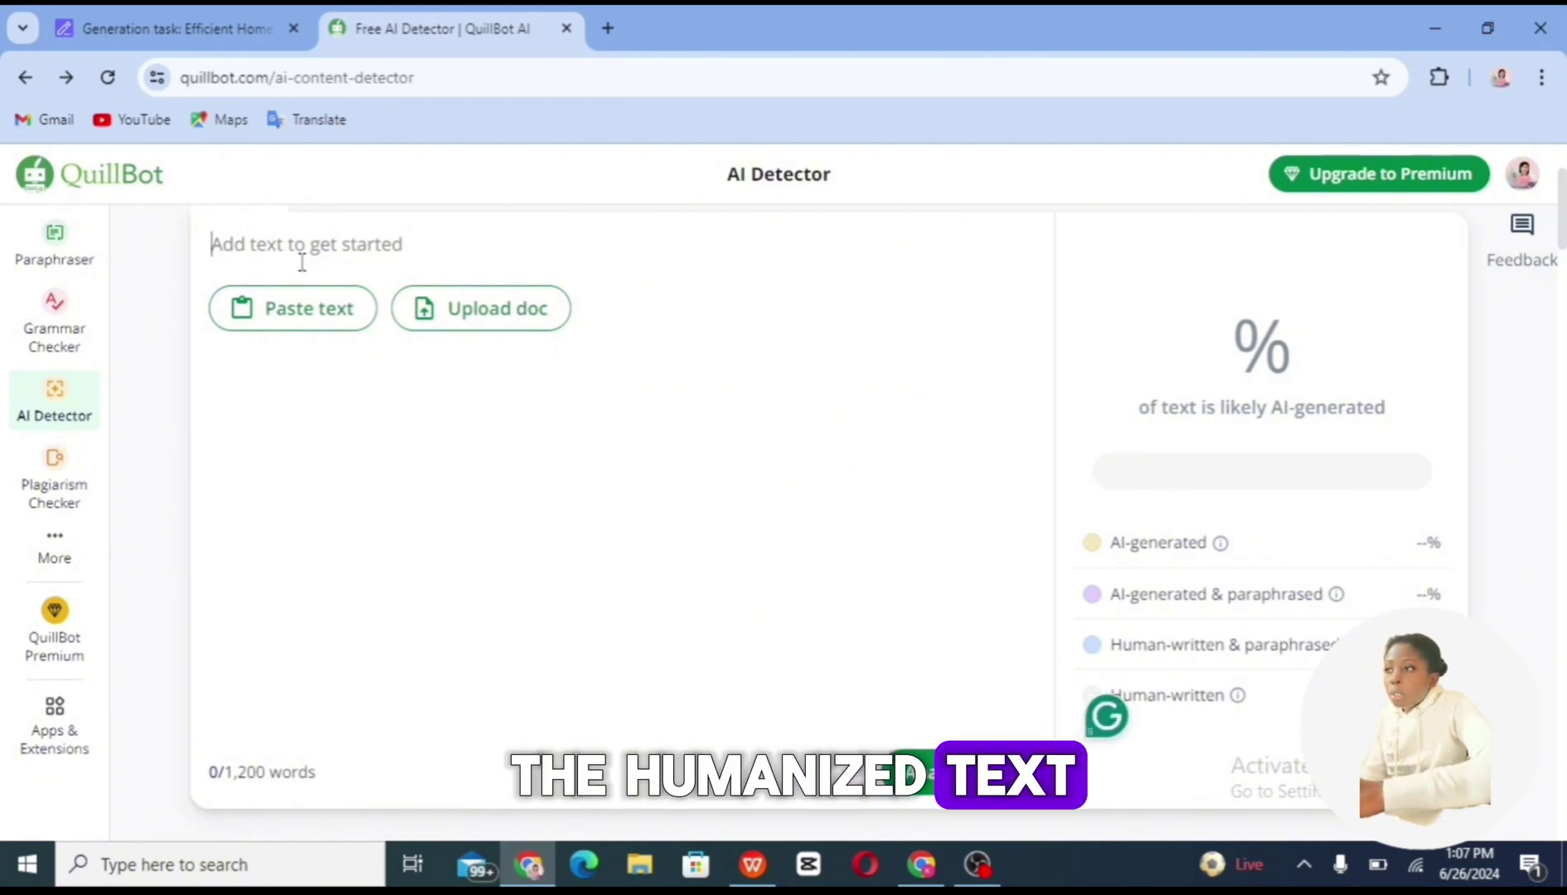
# Paste the humanized text and analyze it: 0% AI-generated, 100% human-written
pyautogui.hotkey('ctrl', 'v')
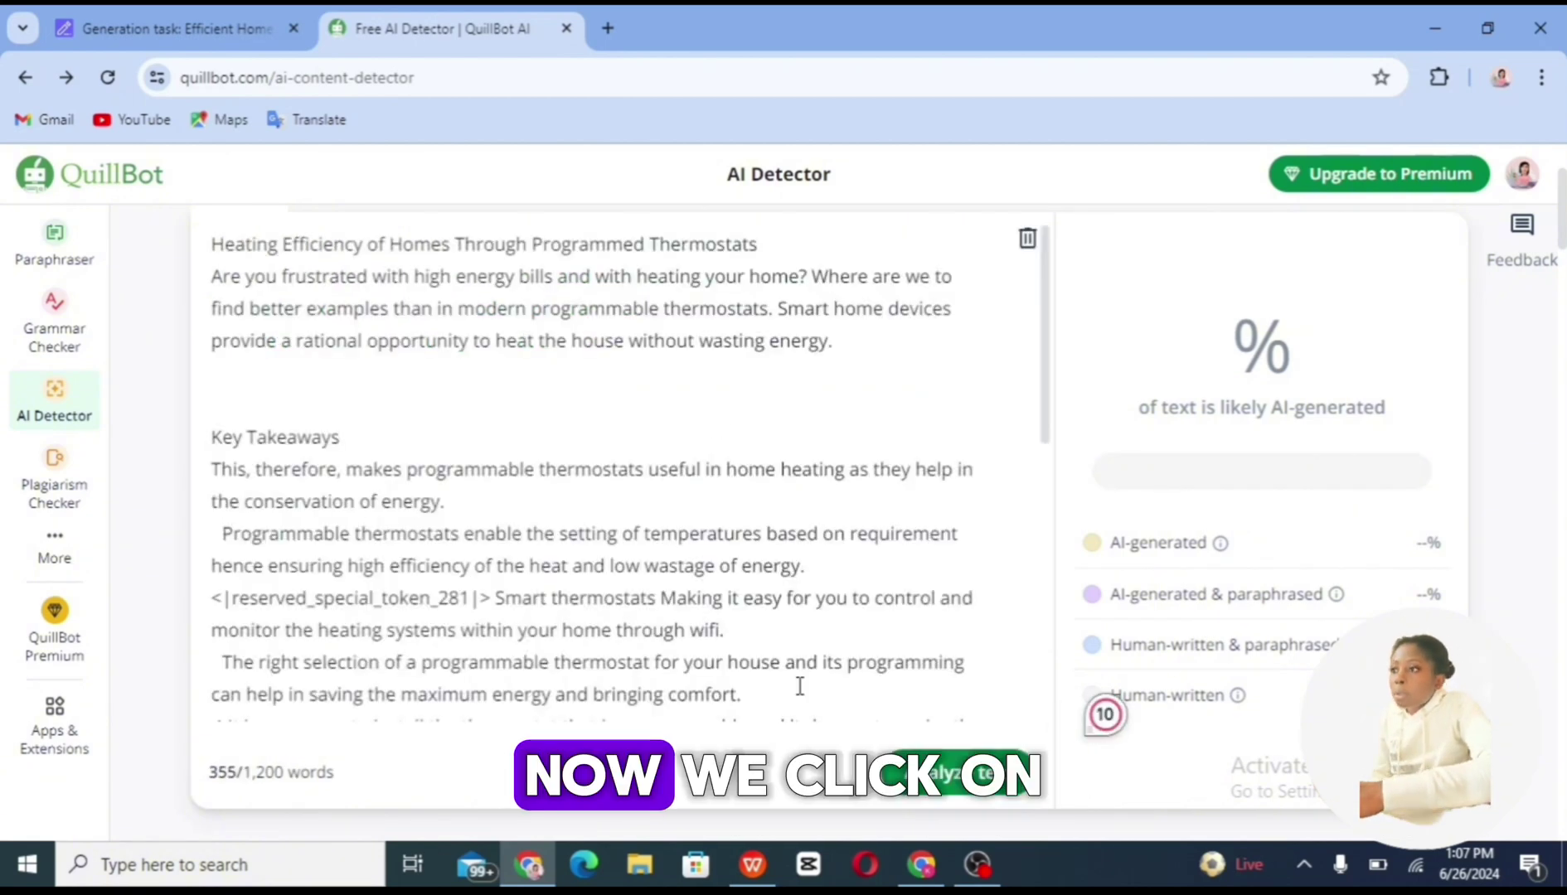
pyautogui.click(901, 771)
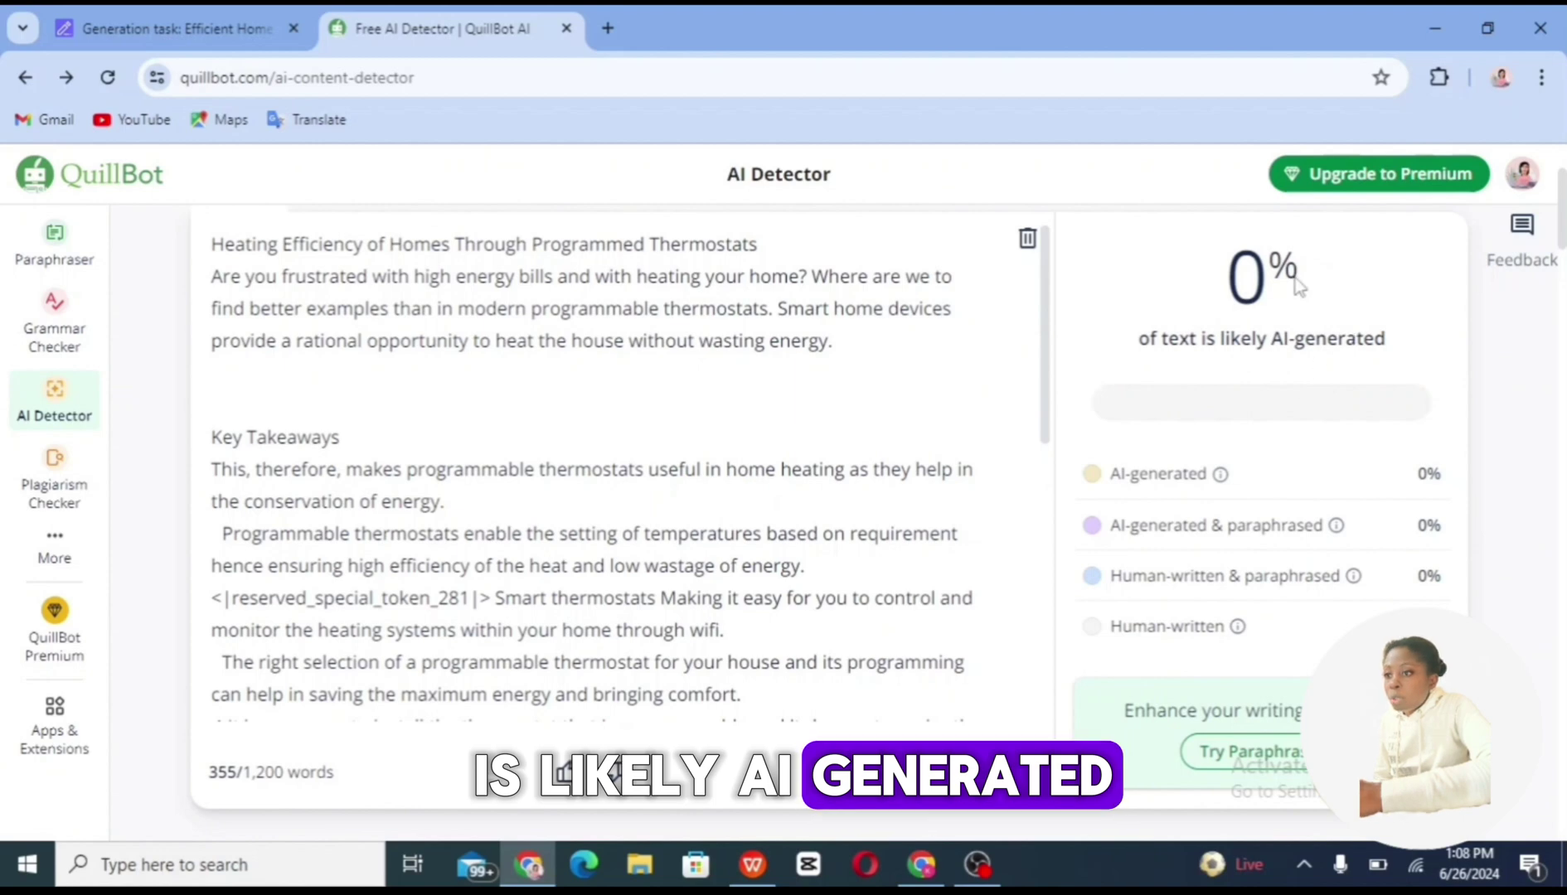
pyautogui.scroll(1, 1325, 388)
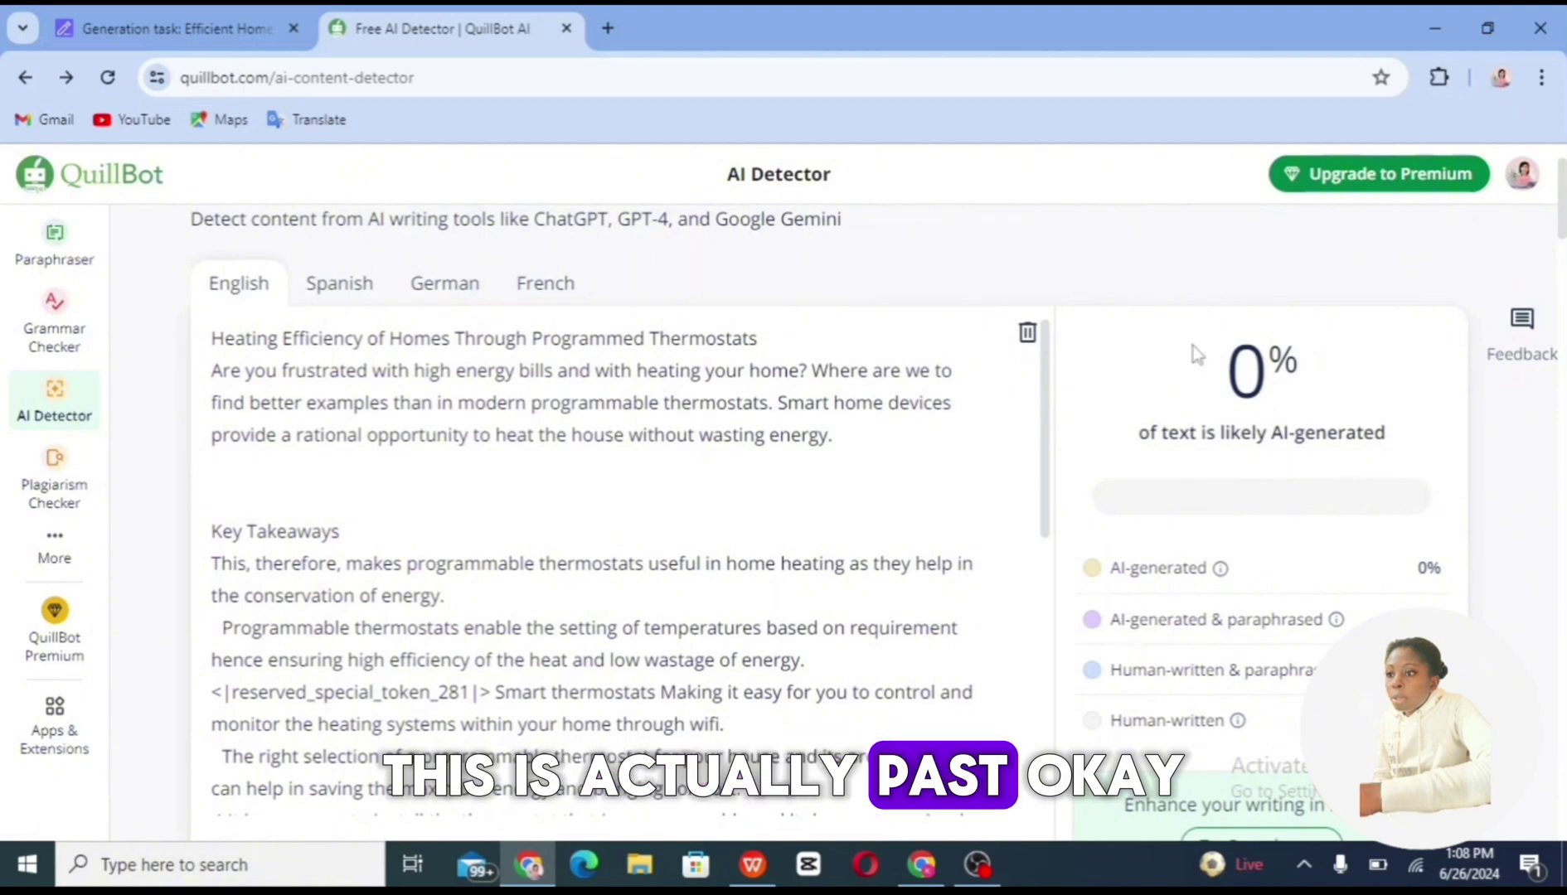
pyautogui.scroll(-10, 588, 564)
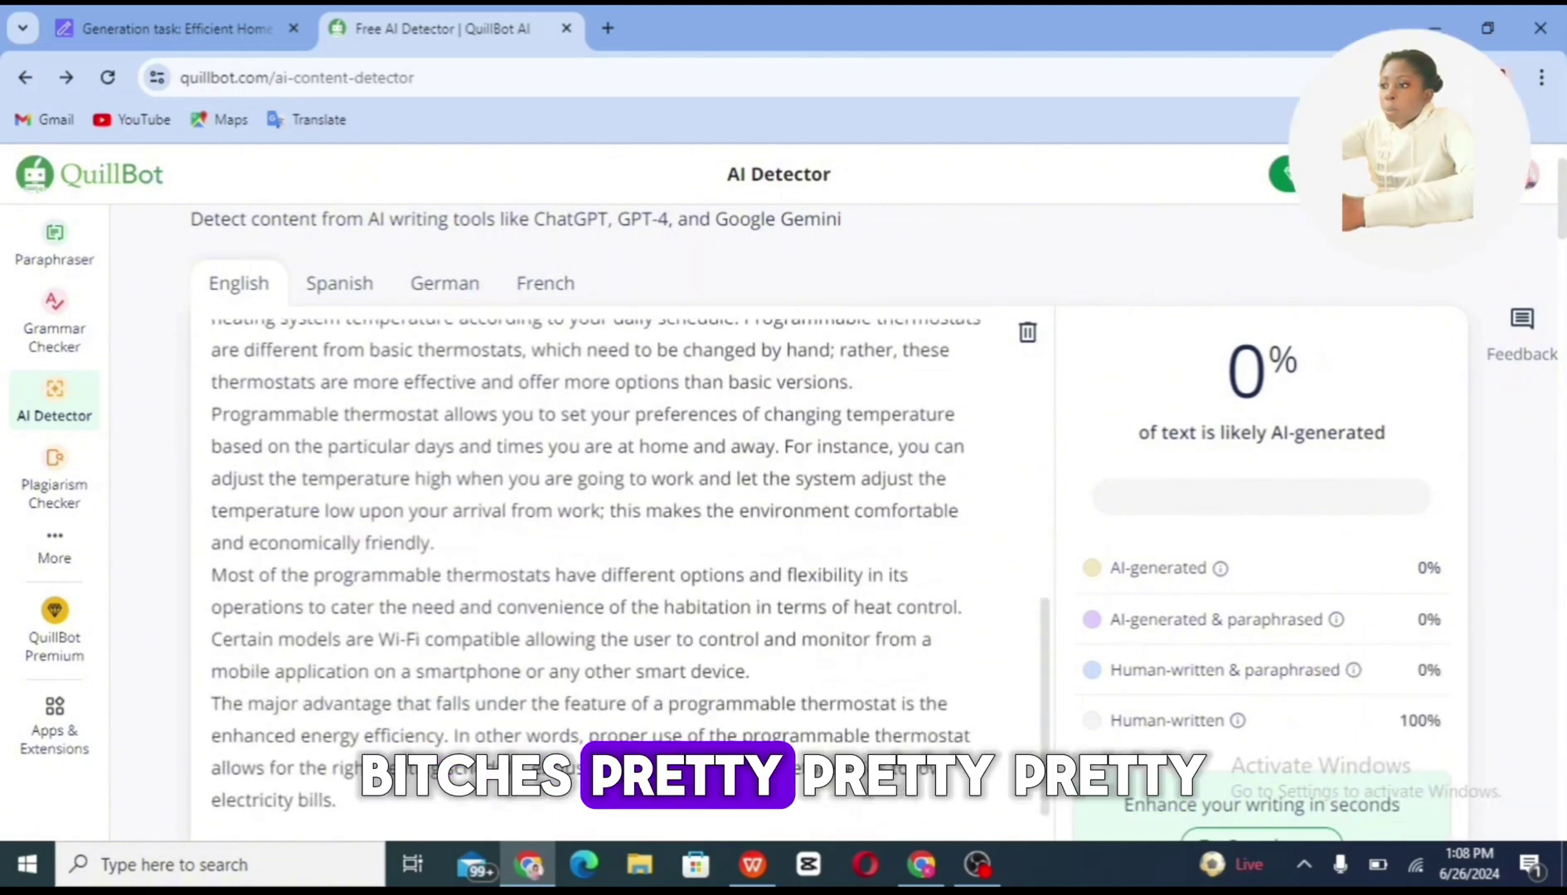
pyautogui.scroll(-3, 1185, 349)
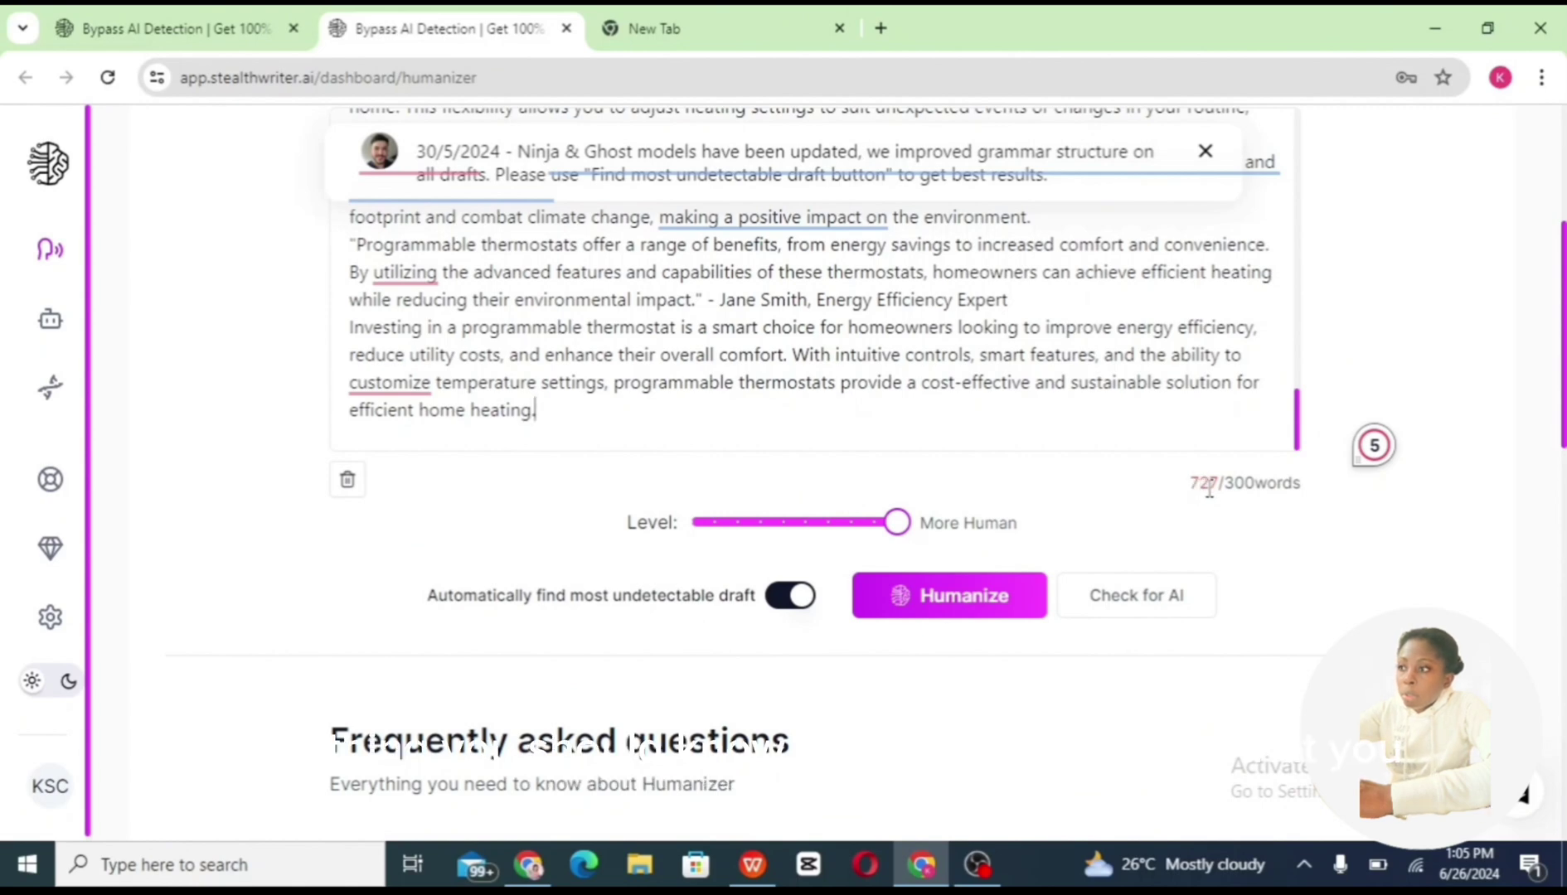
# Delete everything from 'Benefits of a Programmable Thermostat' onward, leaving 281 words ending at 'reduce your utility bills,'
pyautogui.scroll(15, 829, 373)
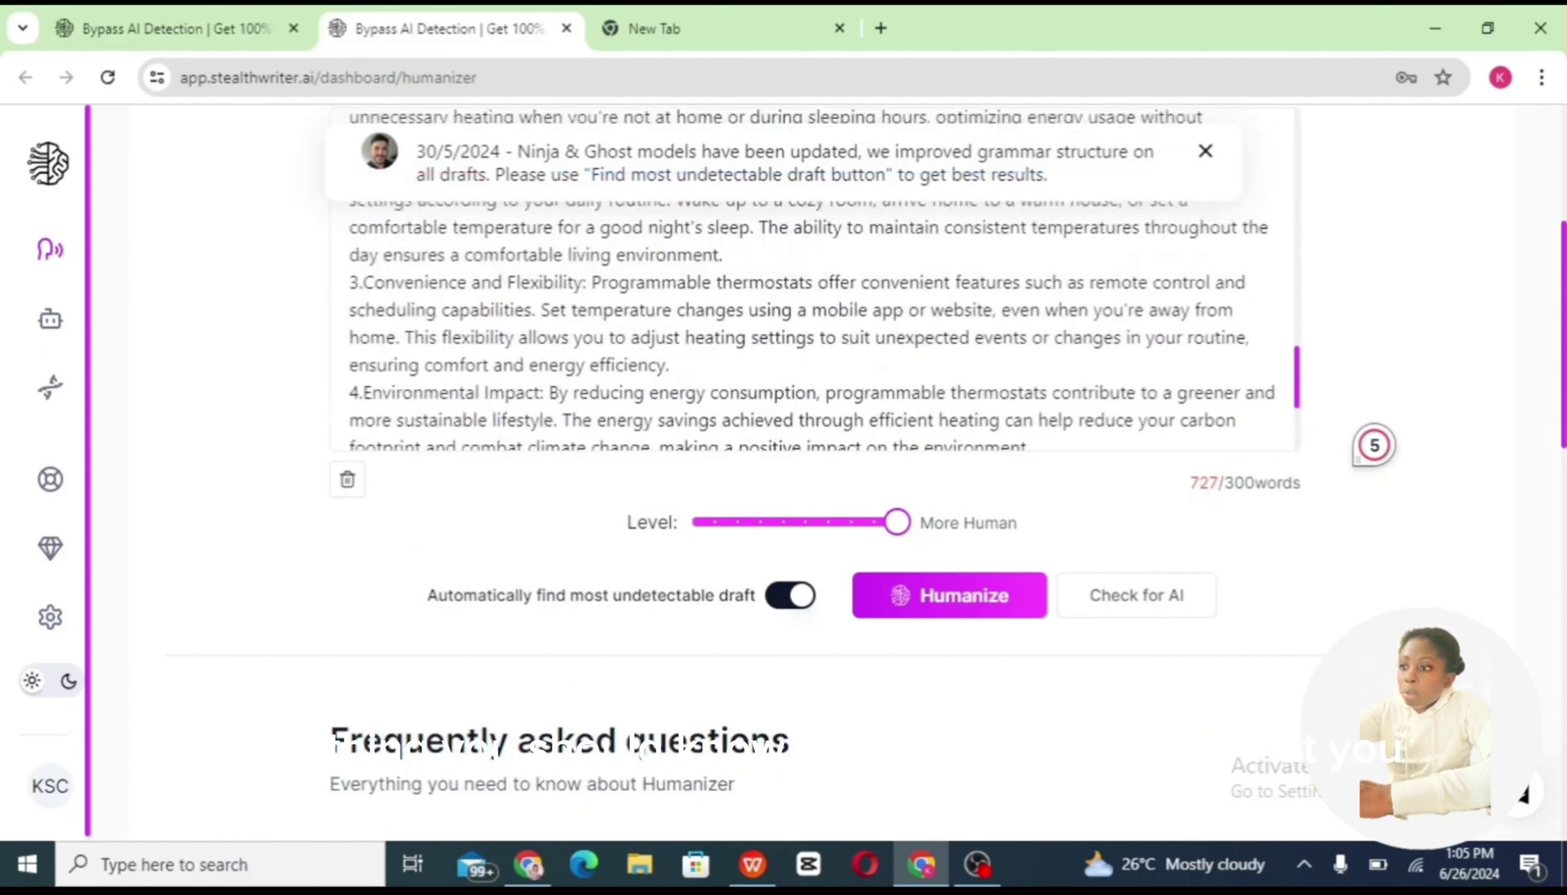
pyautogui.scroll(2, 1373, 445)
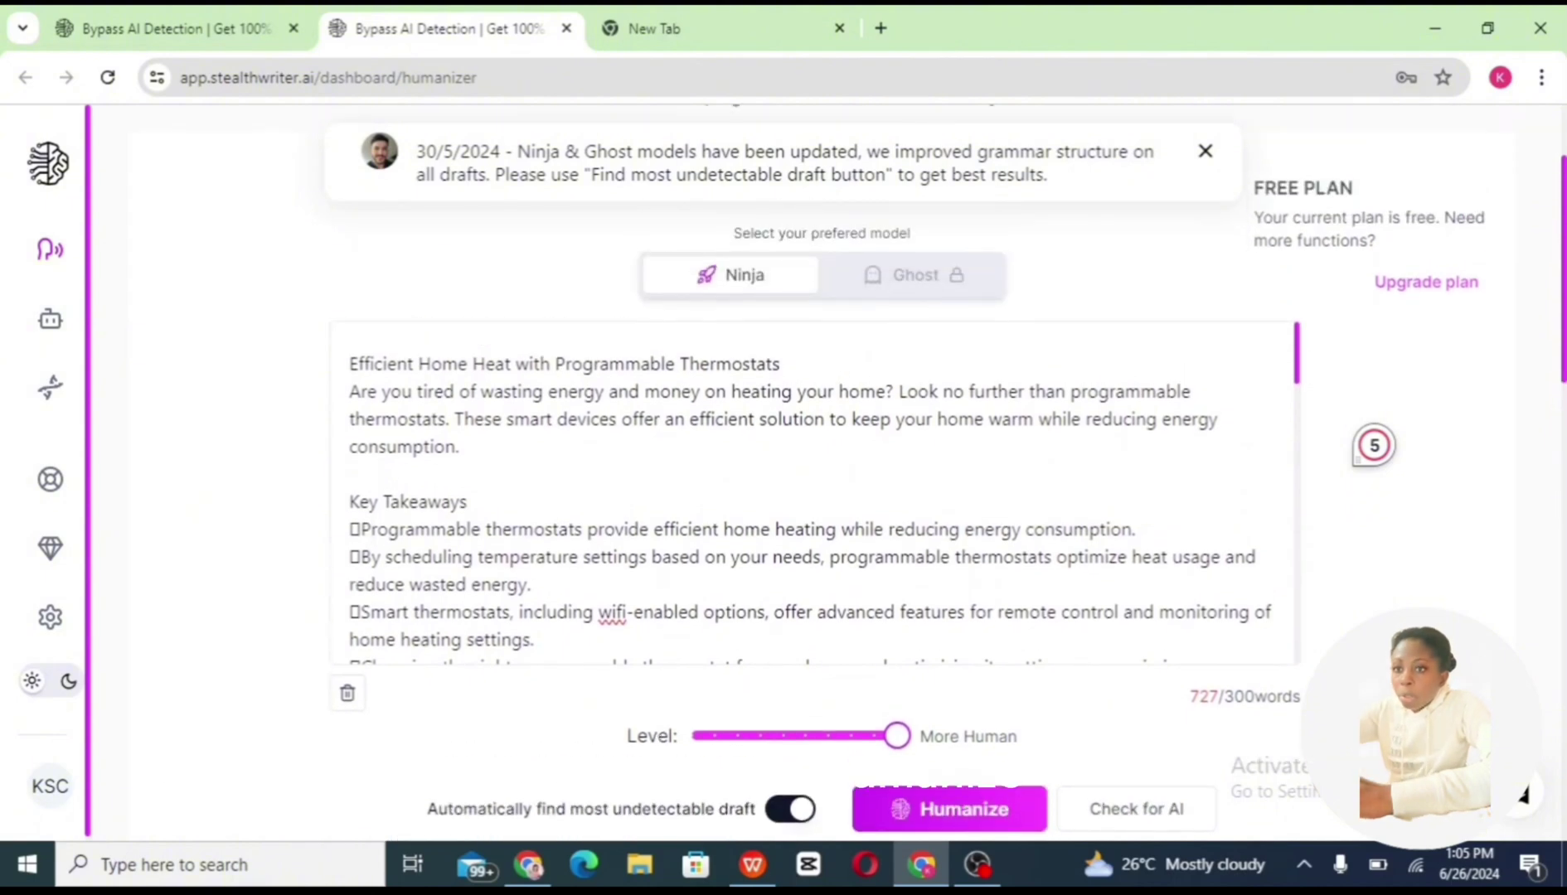
pyautogui.scroll(-3, 812, 498)
pyautogui.scroll(-5, 820, 493)
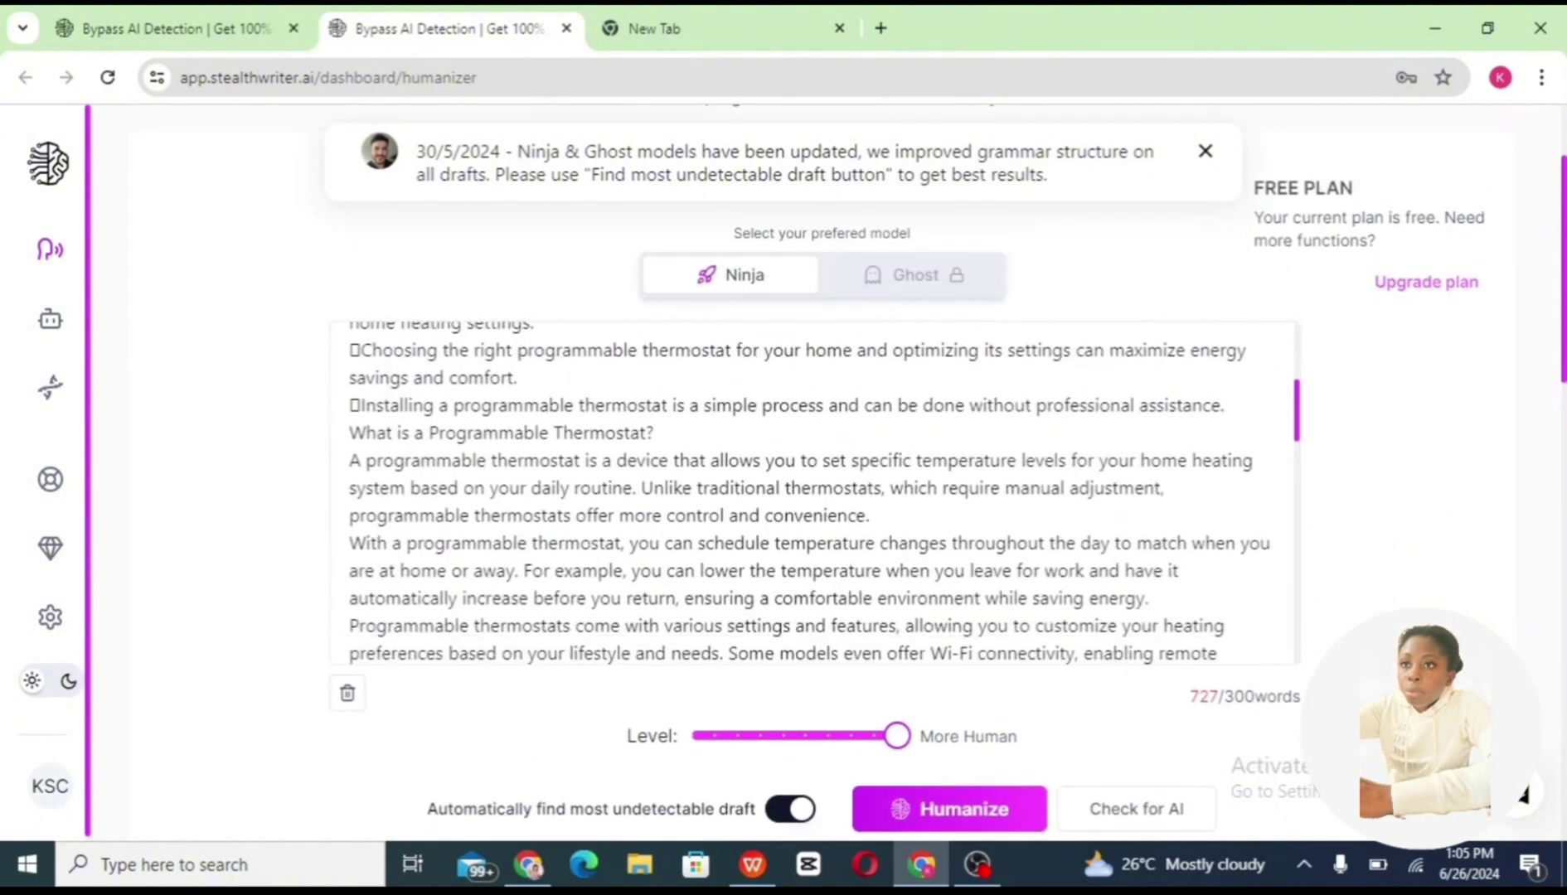
pyautogui.scroll(-2, 821, 493)
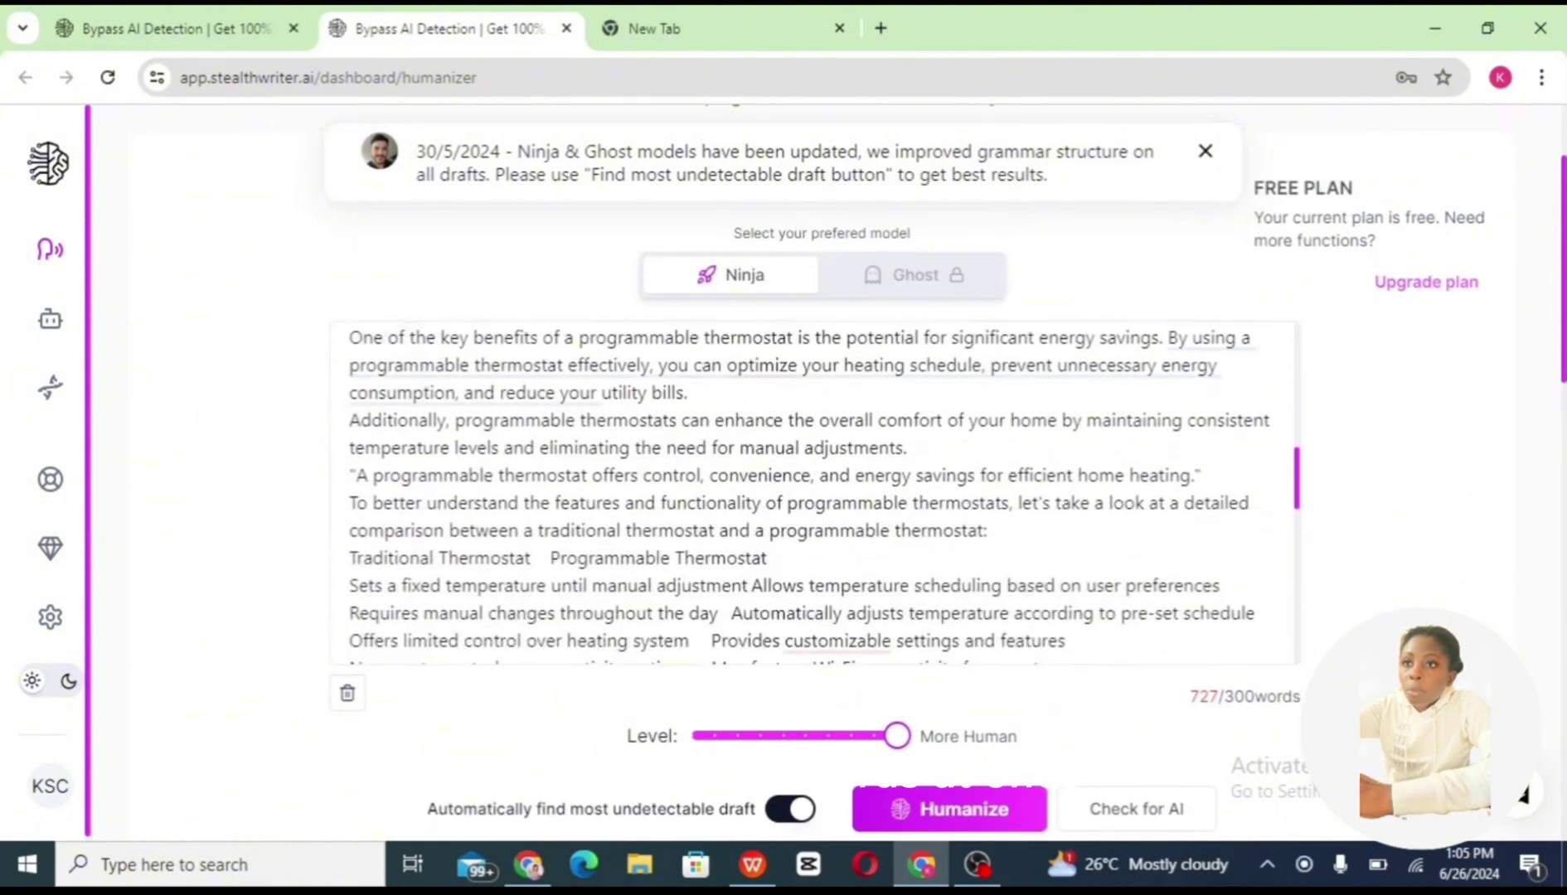
pyautogui.scroll(-3, 820, 493)
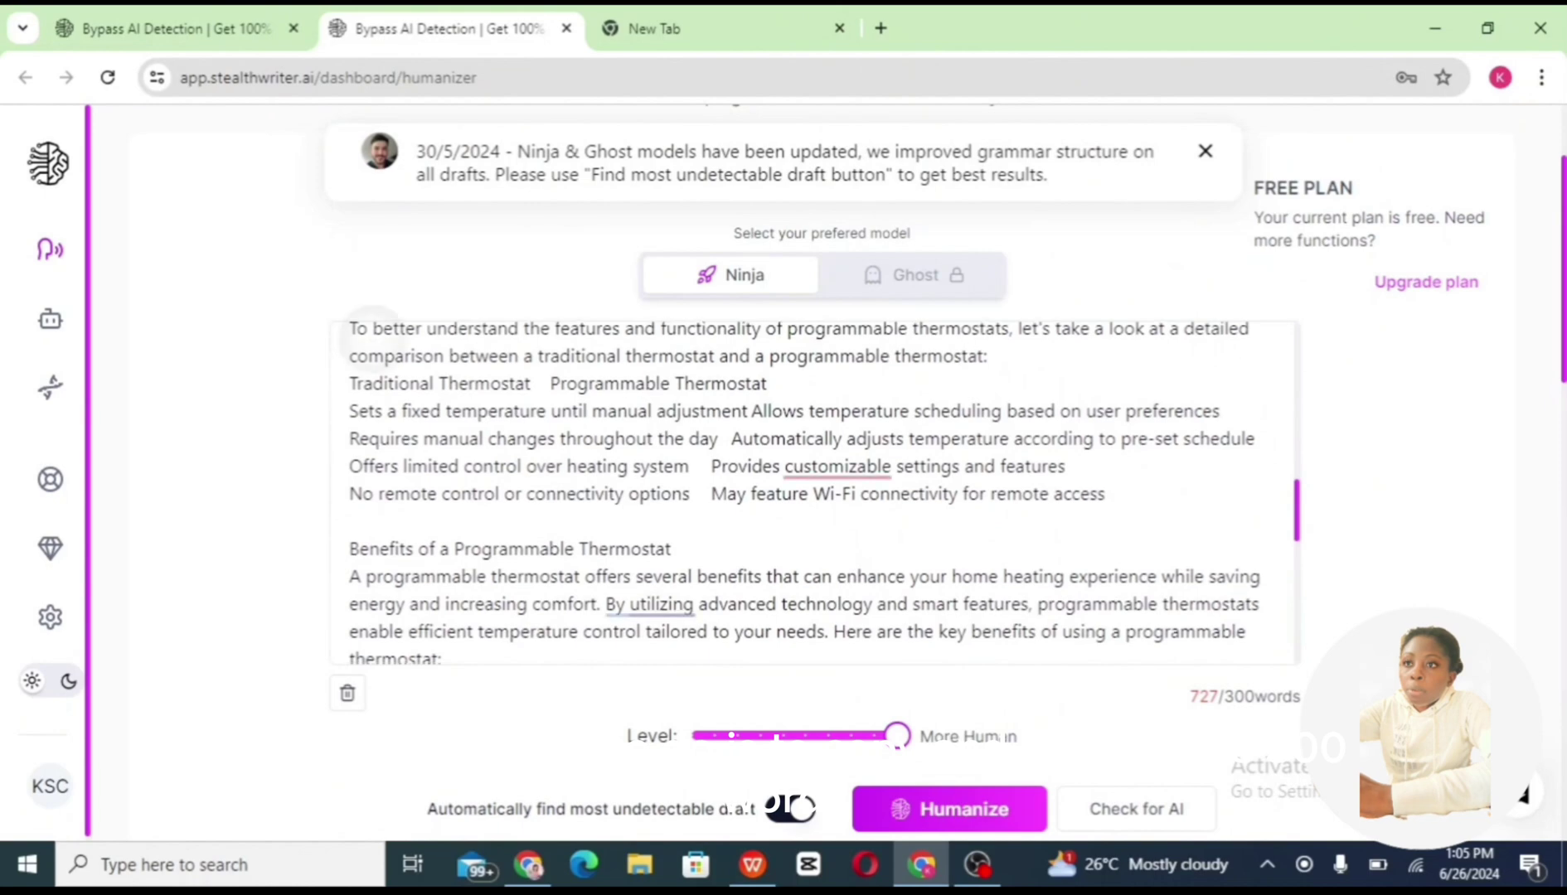
pyautogui.scroll(-1, 371, 339)
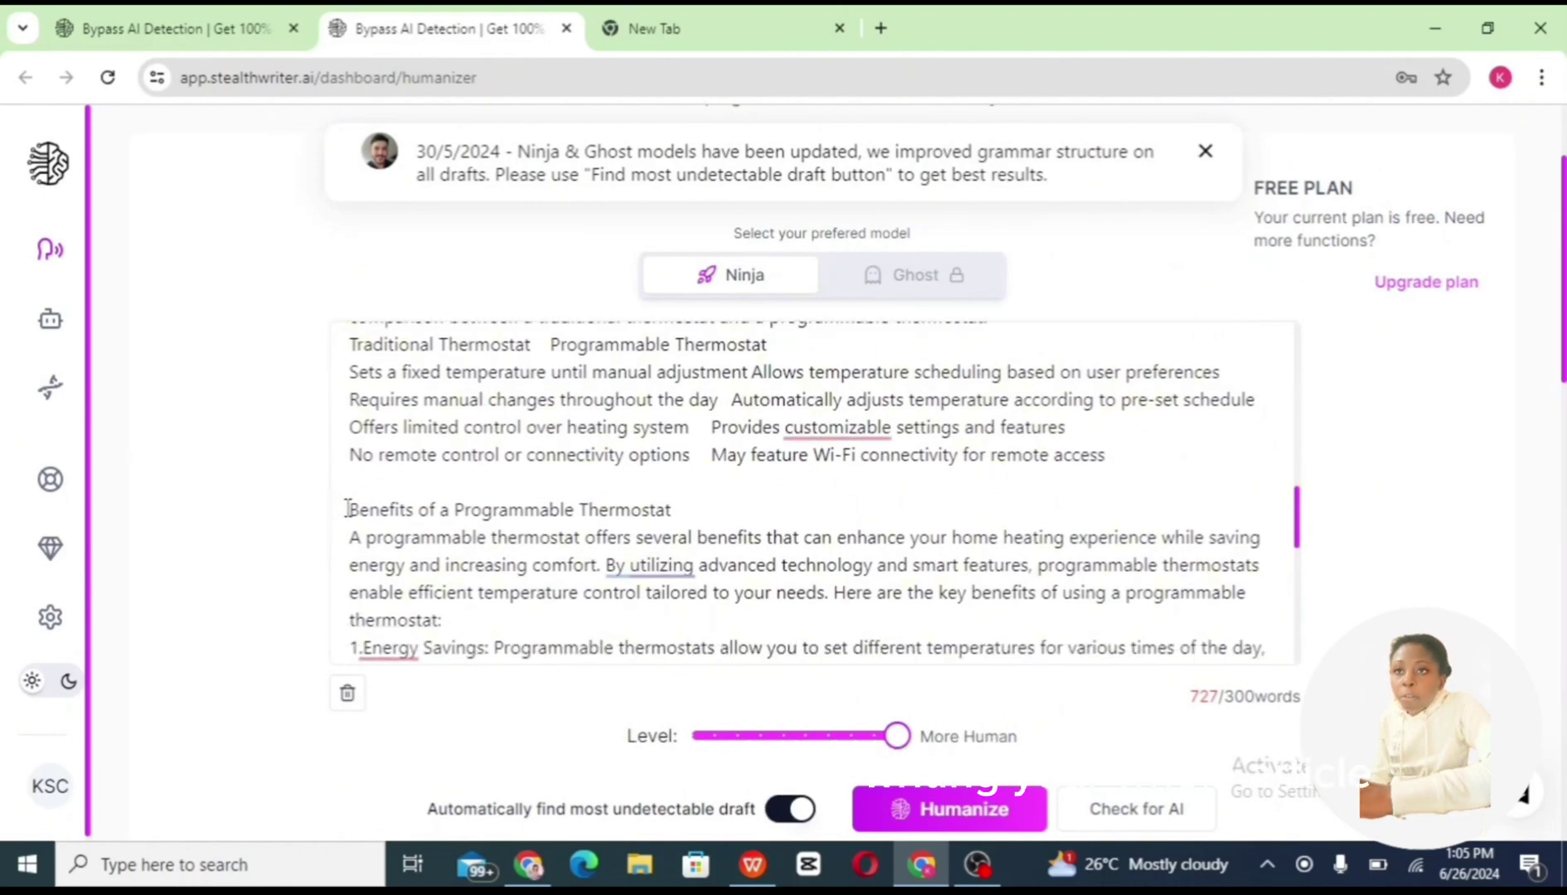
pyautogui.moveTo(348, 507); pyautogui.dragTo(547, 672)
pyautogui.scroll(-10, 939, 646)
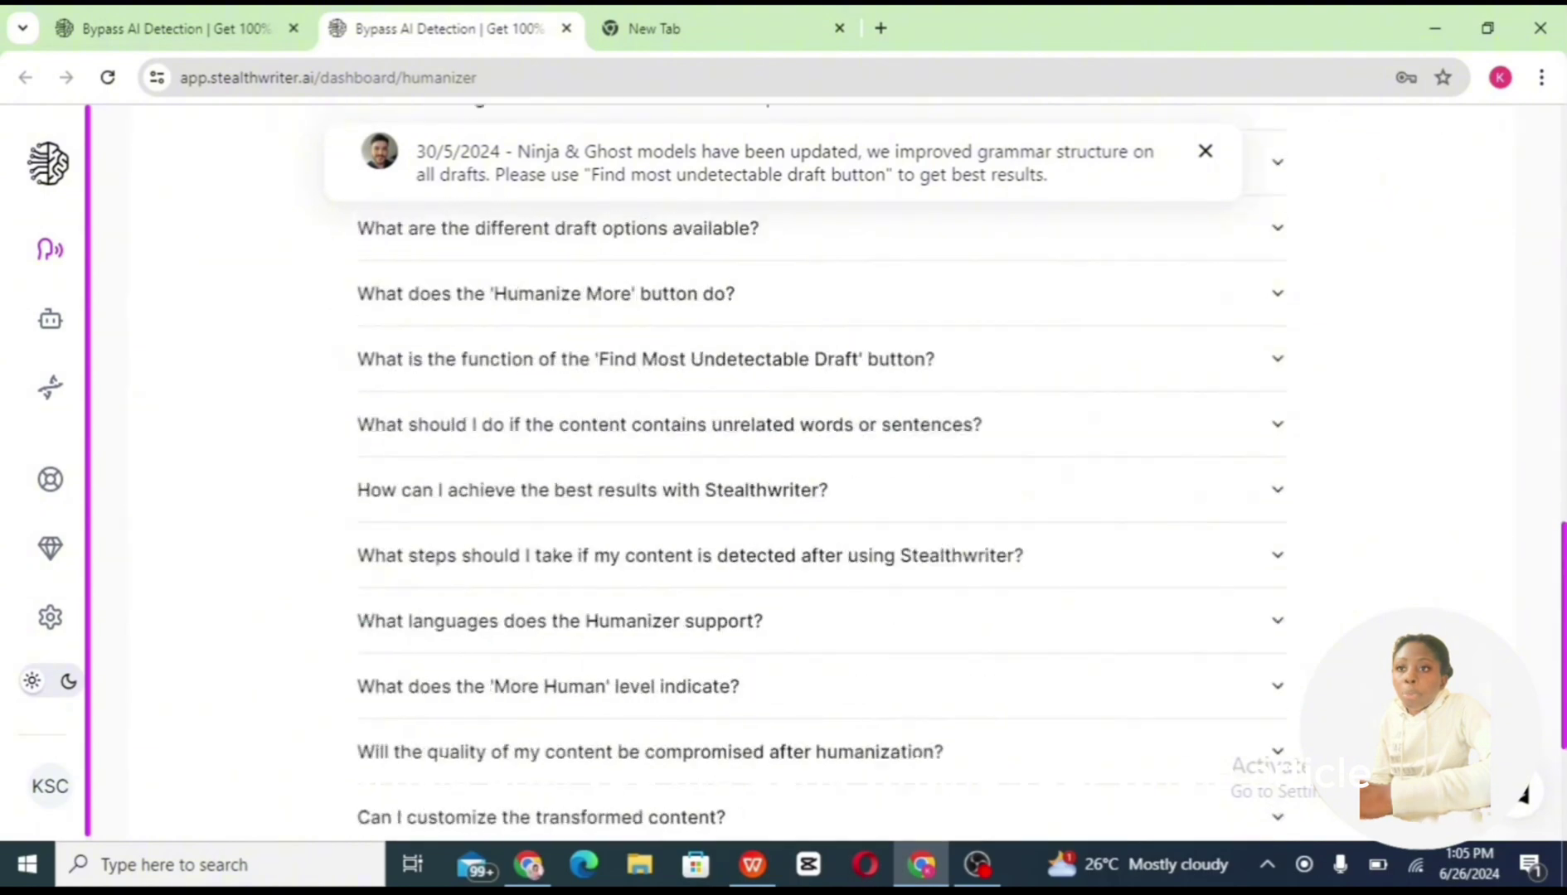
pyautogui.scroll(10, 1099, 441)
pyautogui.press('BackSpace')
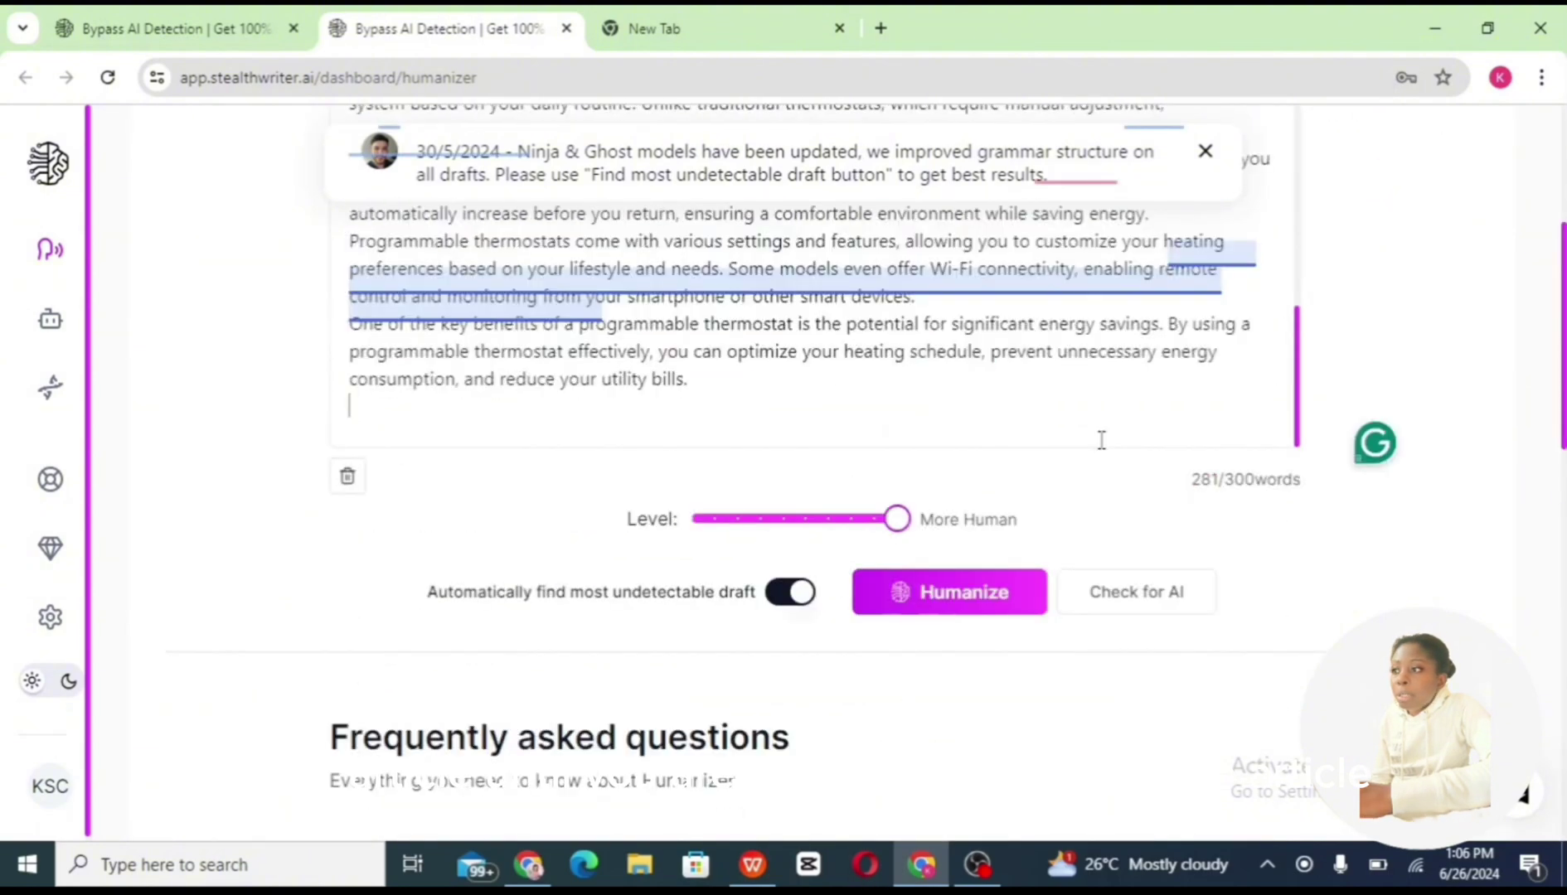